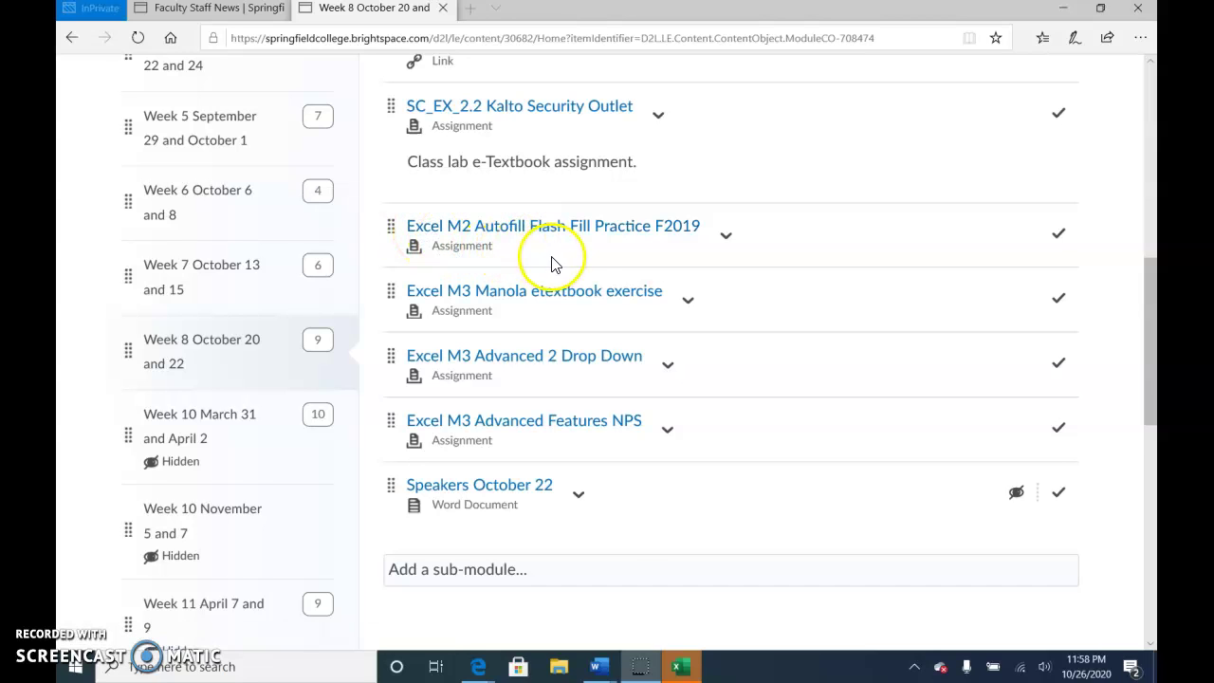
# Enable editing, then fill column A down to row 12 as a 1 to 10 series
pyautogui.click(680, 667)
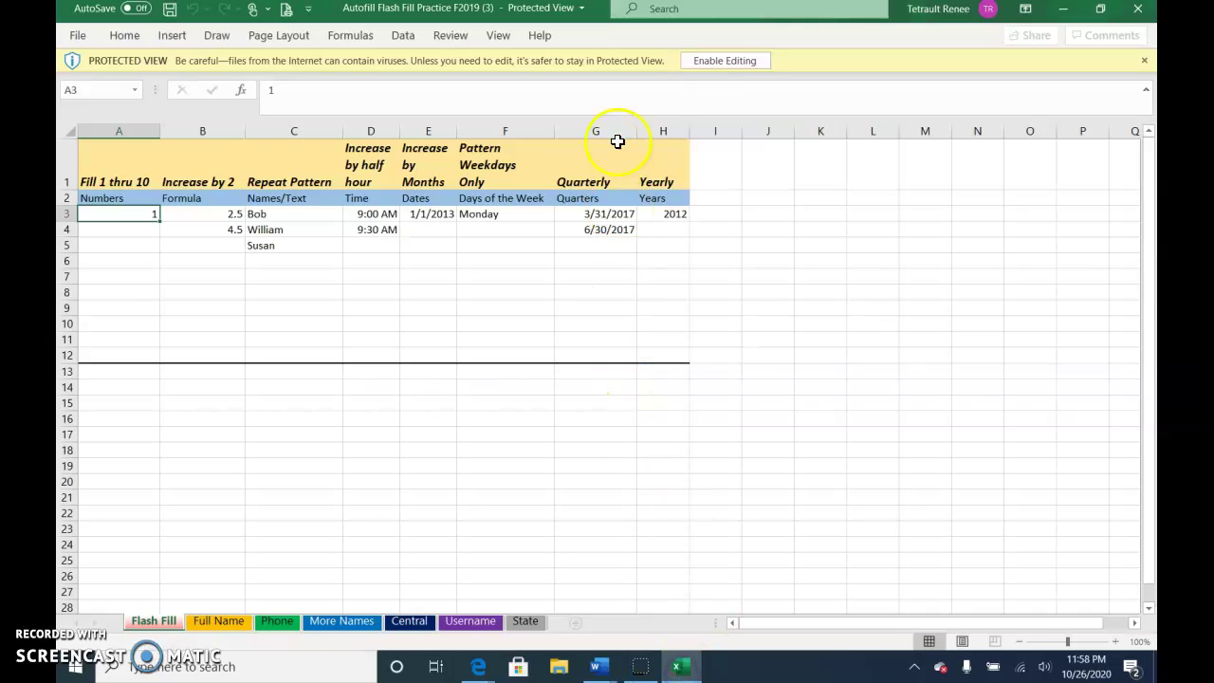
pyautogui.click(714, 60)
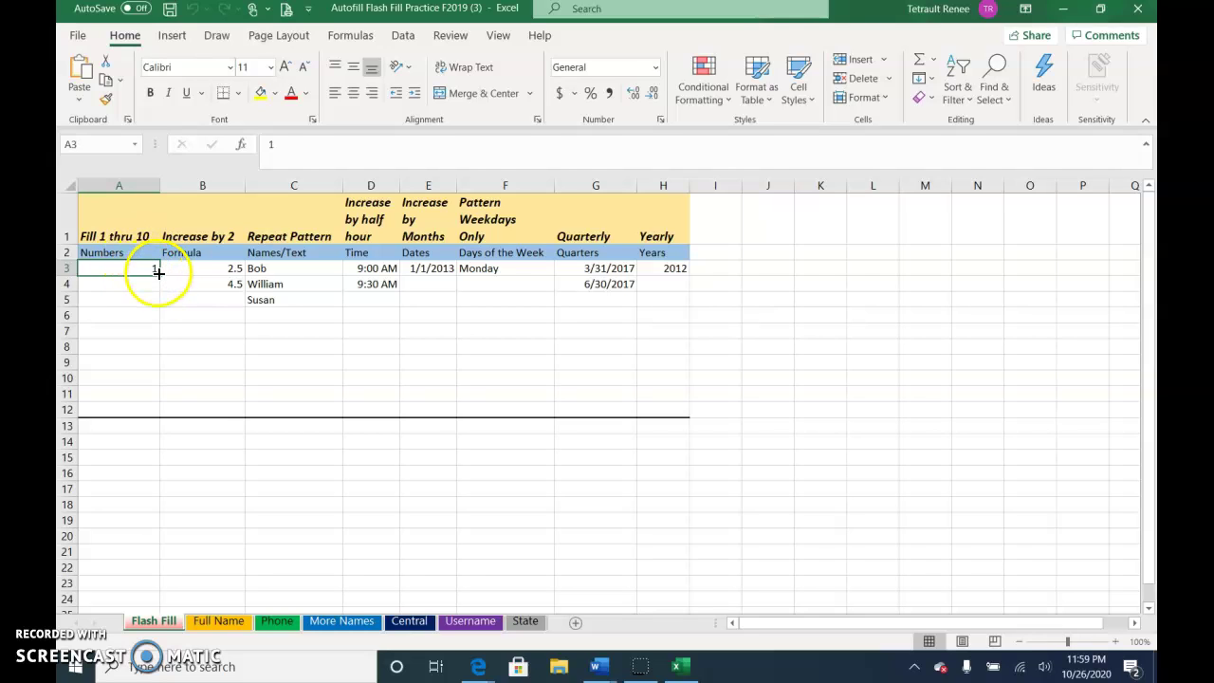
pyautogui.moveTo(159, 275); pyautogui.dragTo(166, 412)
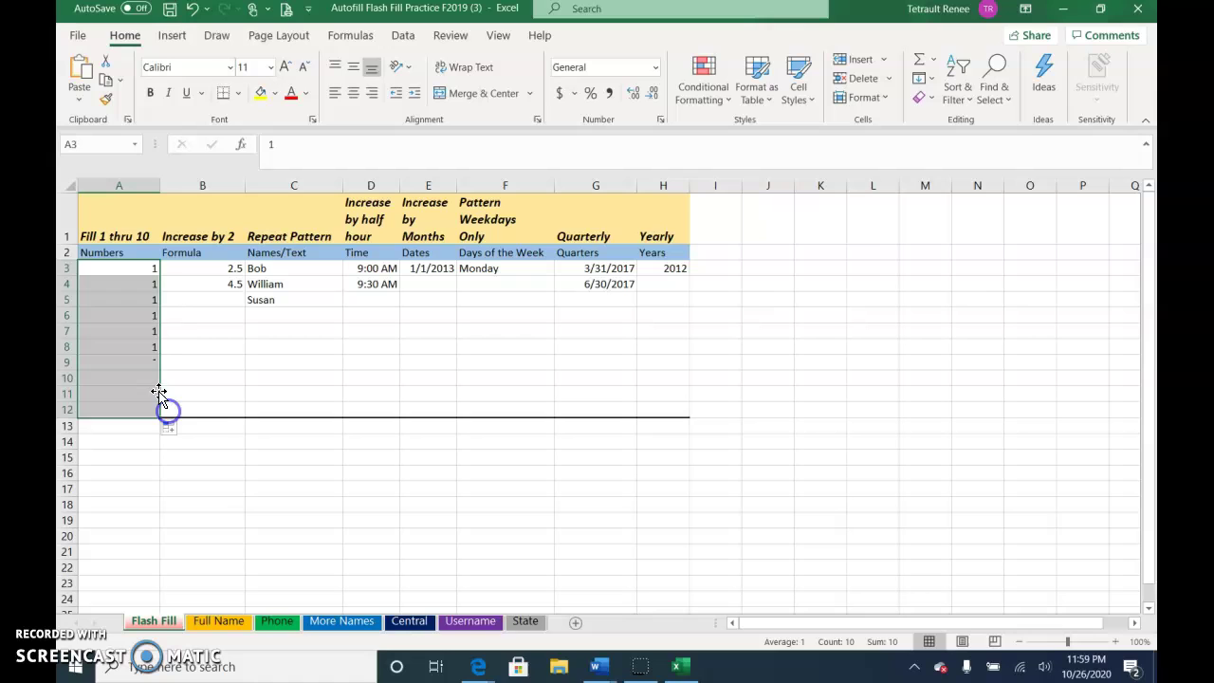
pyautogui.click(171, 431)
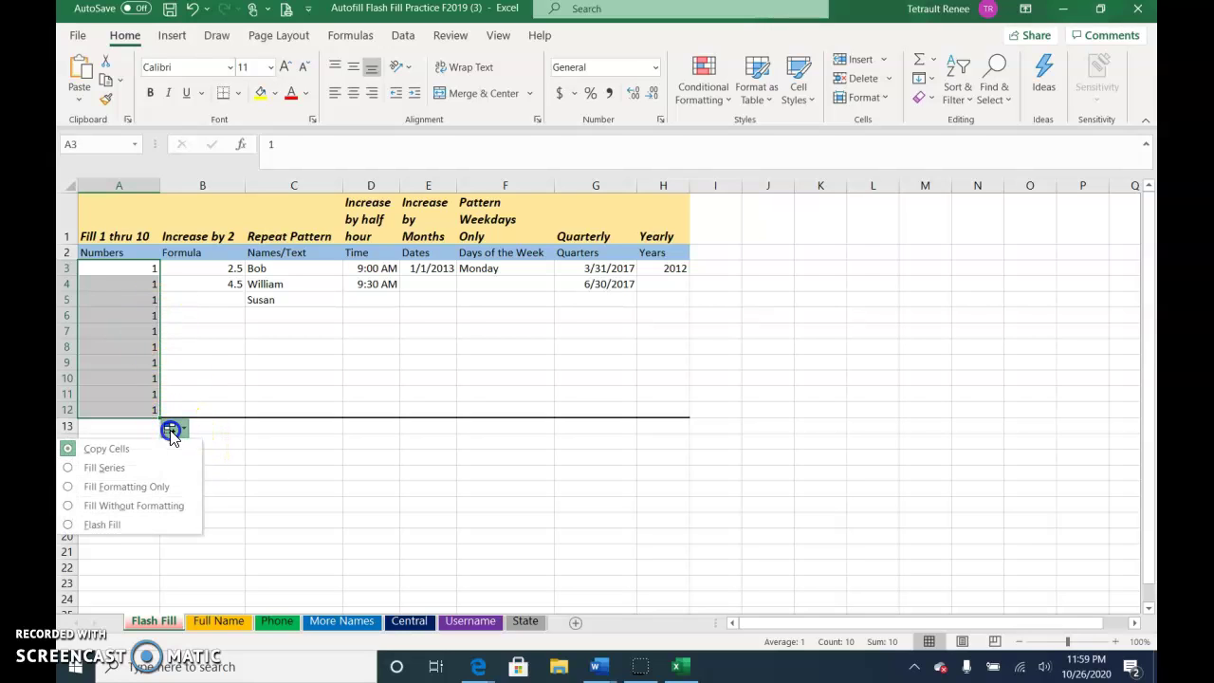
pyautogui.click(106, 468)
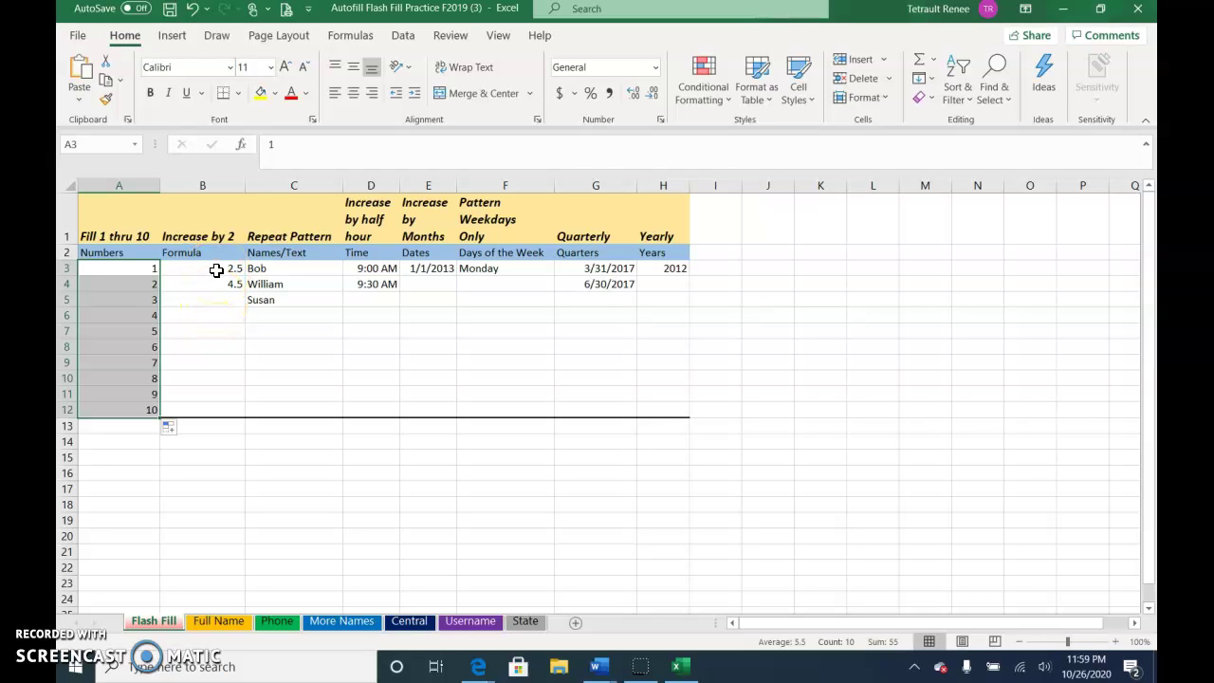
# Extend column B from 2.5 by 2, repeat the three names in C, and continue the times to 1:30 PM in D
pyautogui.moveTo(217, 268); pyautogui.dragTo(244, 412)
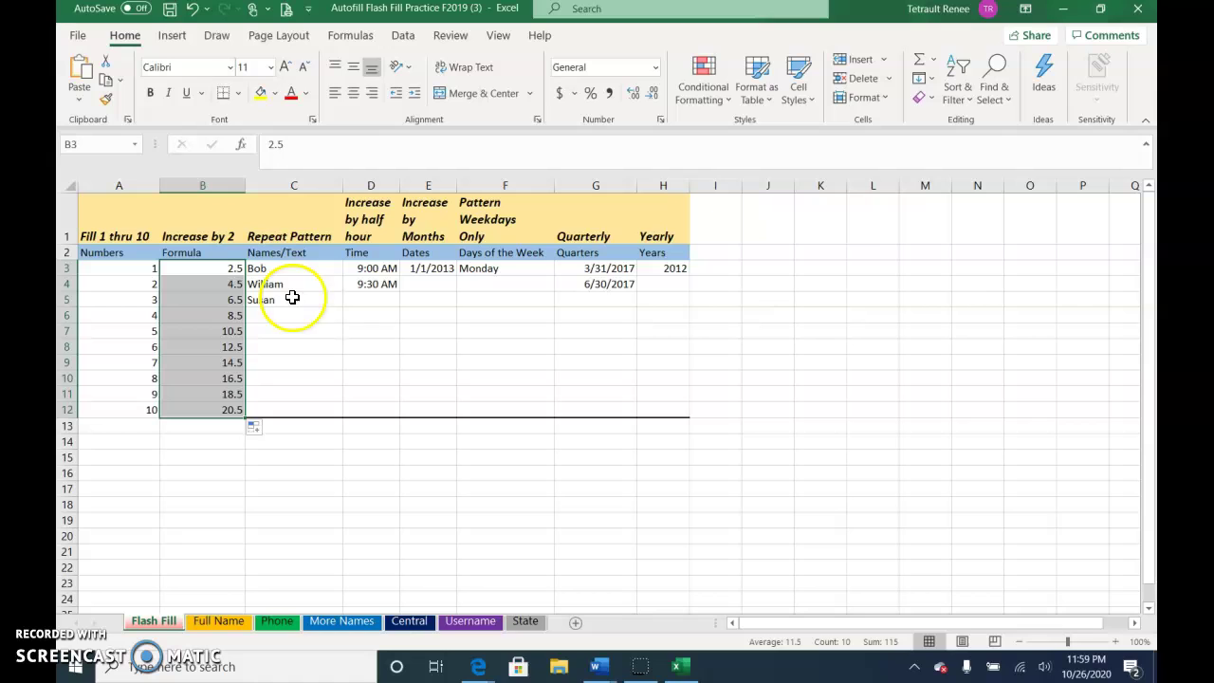
pyautogui.moveTo(288, 267); pyautogui.dragTo(341, 416)
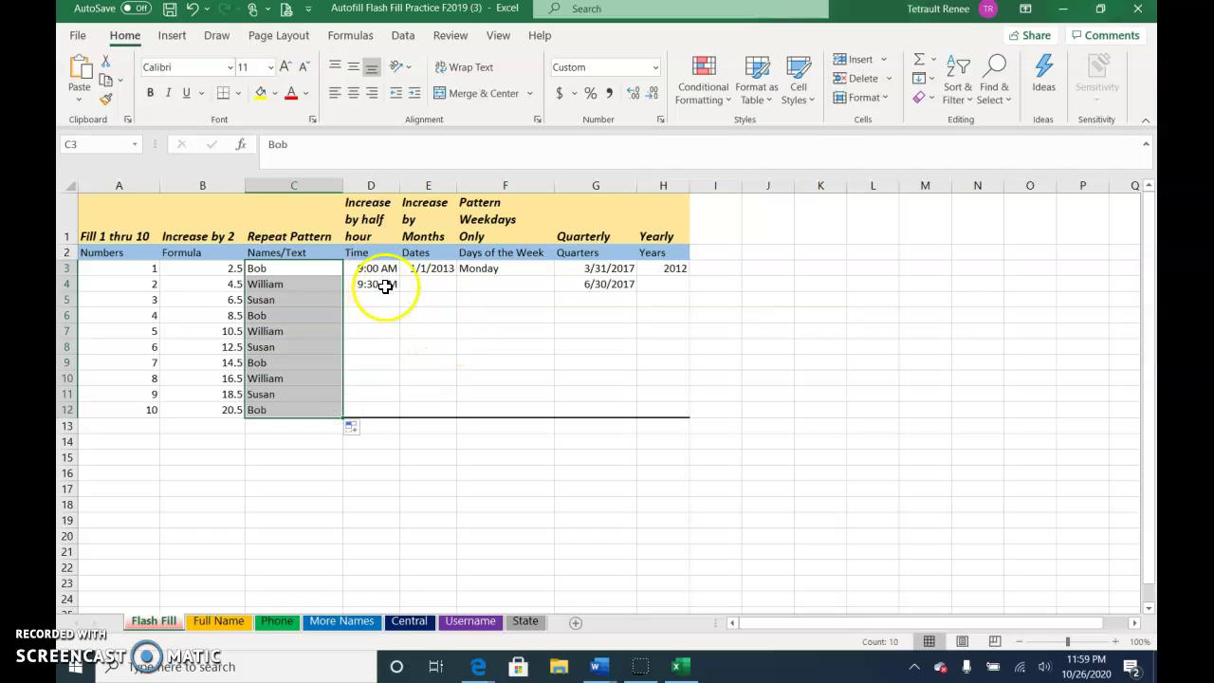
pyautogui.moveTo(380, 268); pyautogui.dragTo(406, 398)
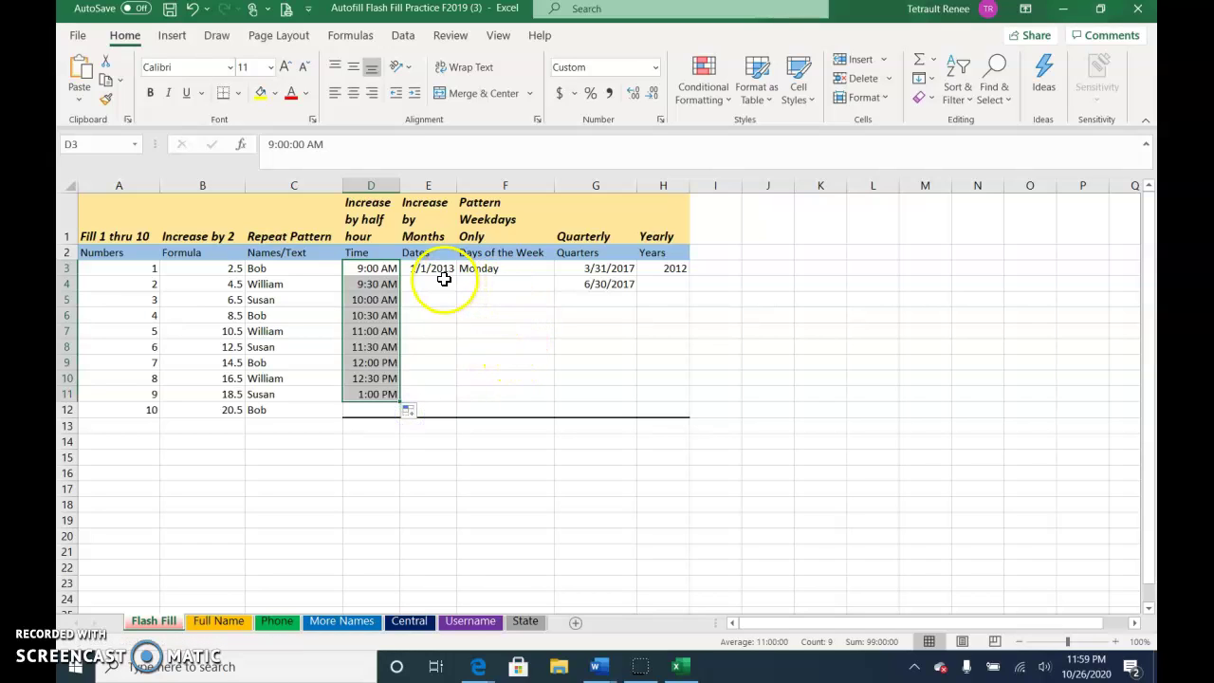
pyautogui.click(387, 408)
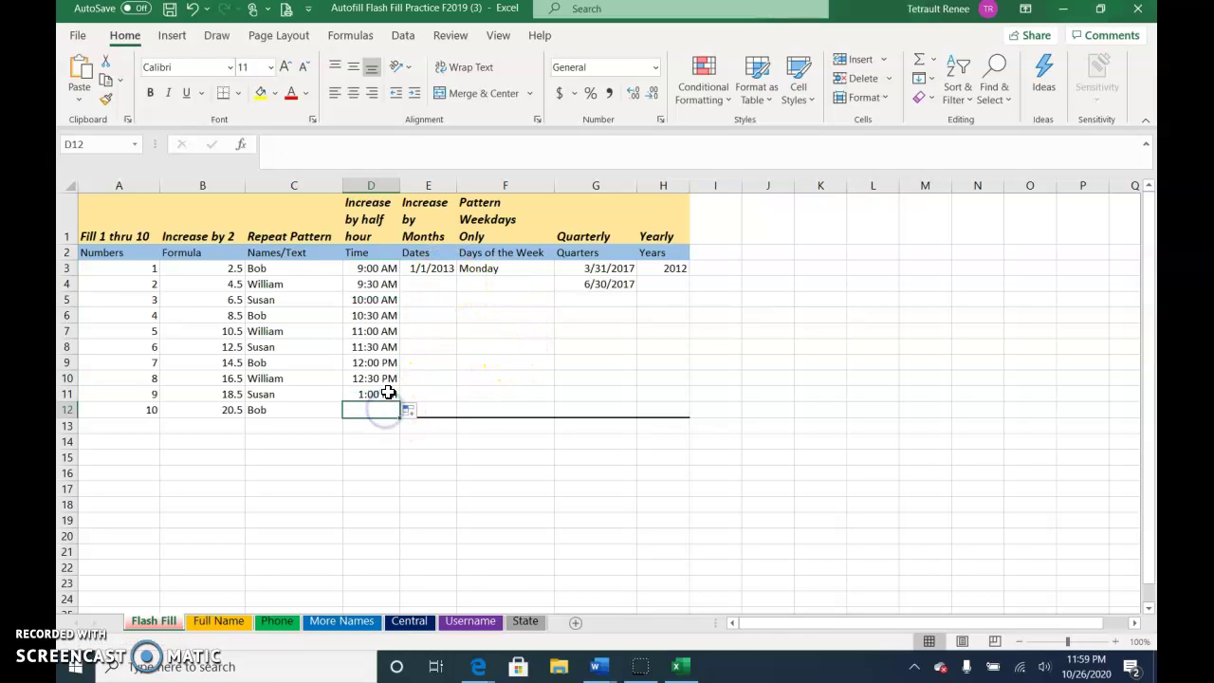
pyautogui.moveTo(379, 378); pyautogui.dragTo(398, 418)
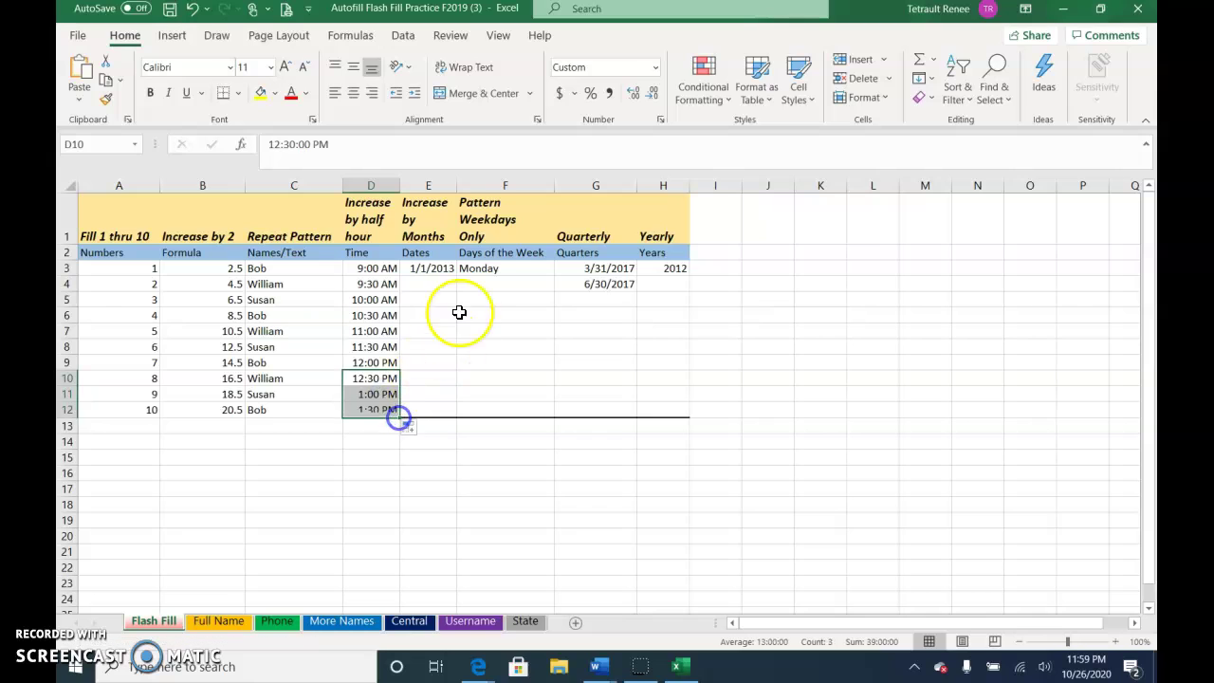
# Fill column E with monthly dates from 1/1/2013 and column F with weekdays only from Monday
pyautogui.click(434, 270)
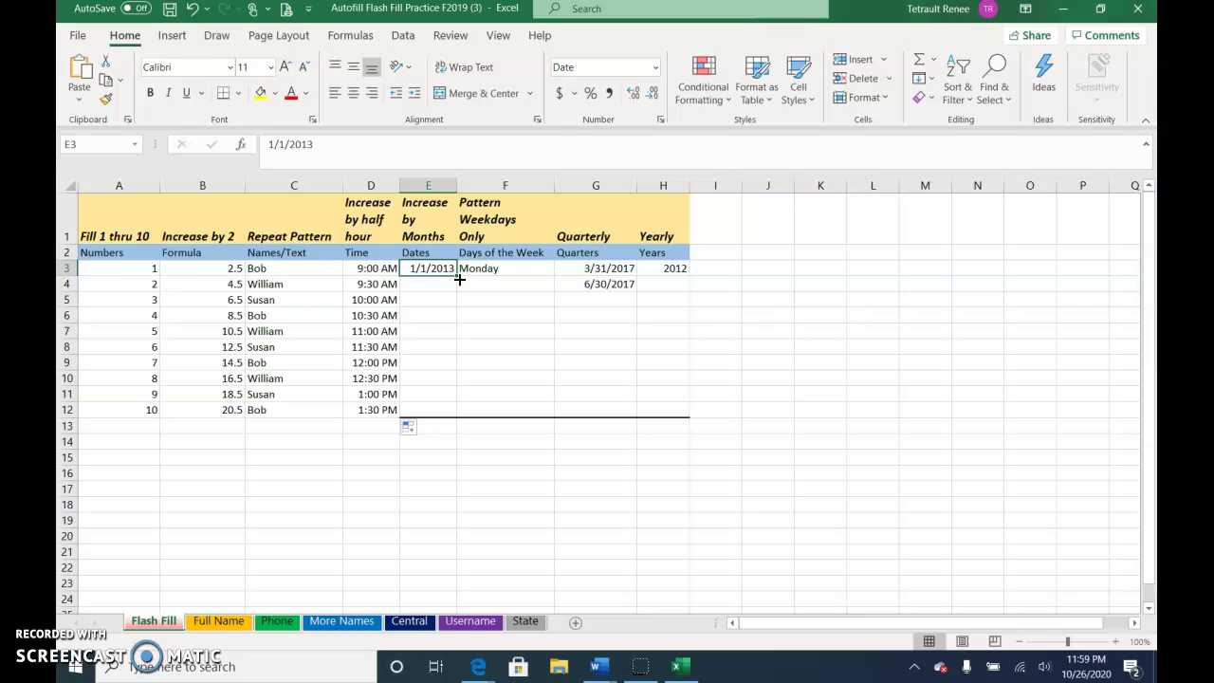
pyautogui.moveTo(456, 276); pyautogui.dragTo(462, 414)
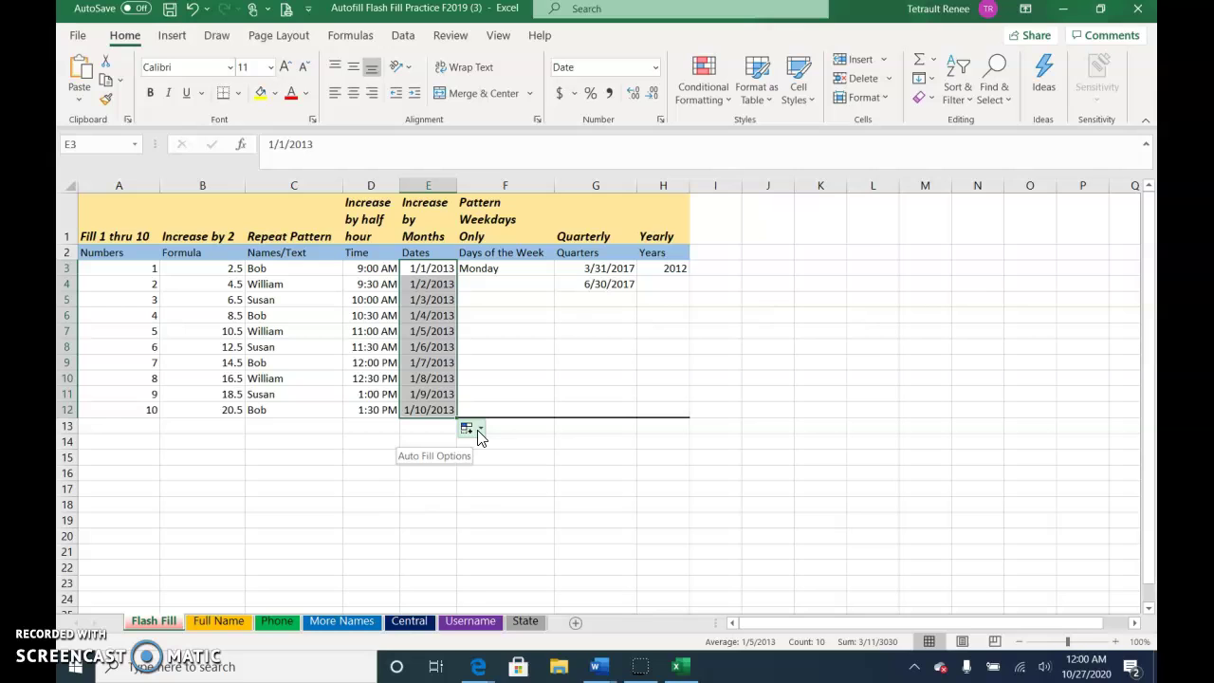
pyautogui.click(475, 430)
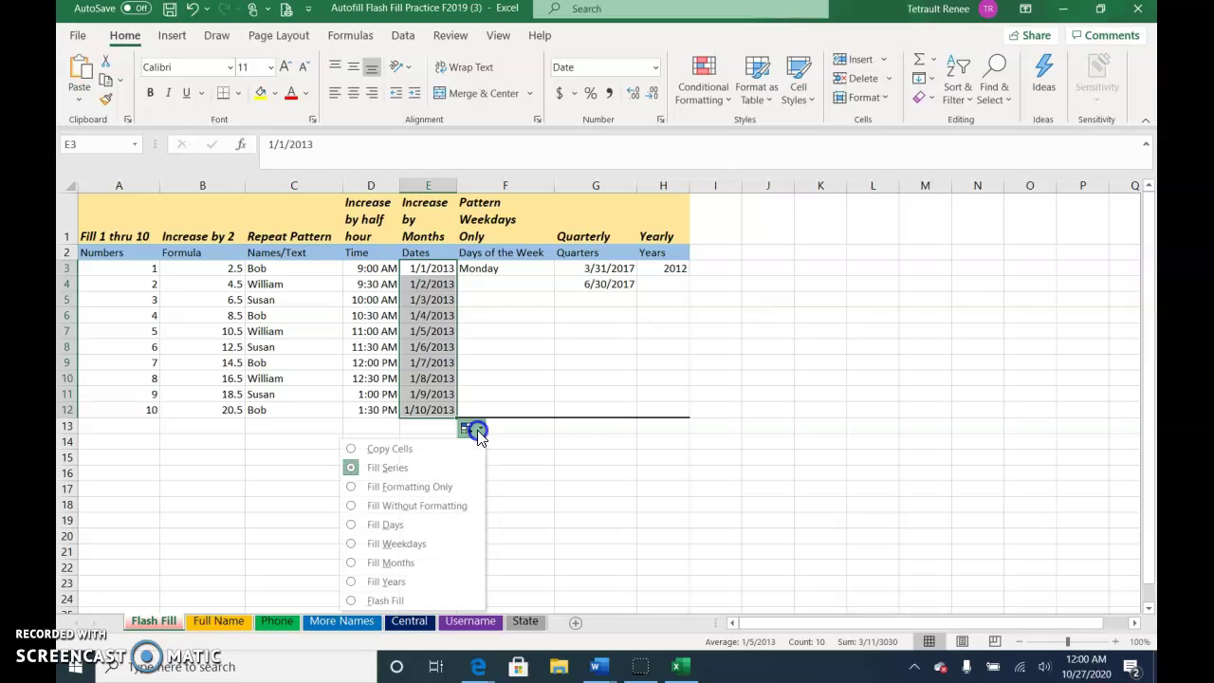
pyautogui.click(399, 566)
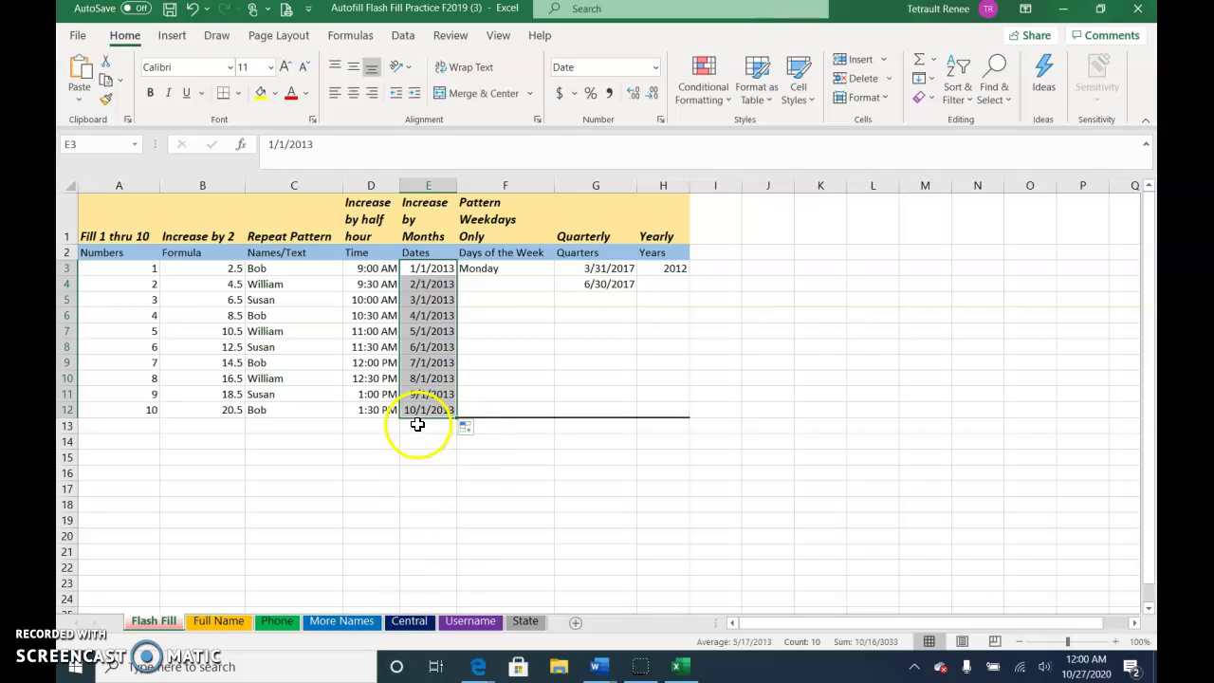
pyautogui.click(503, 269)
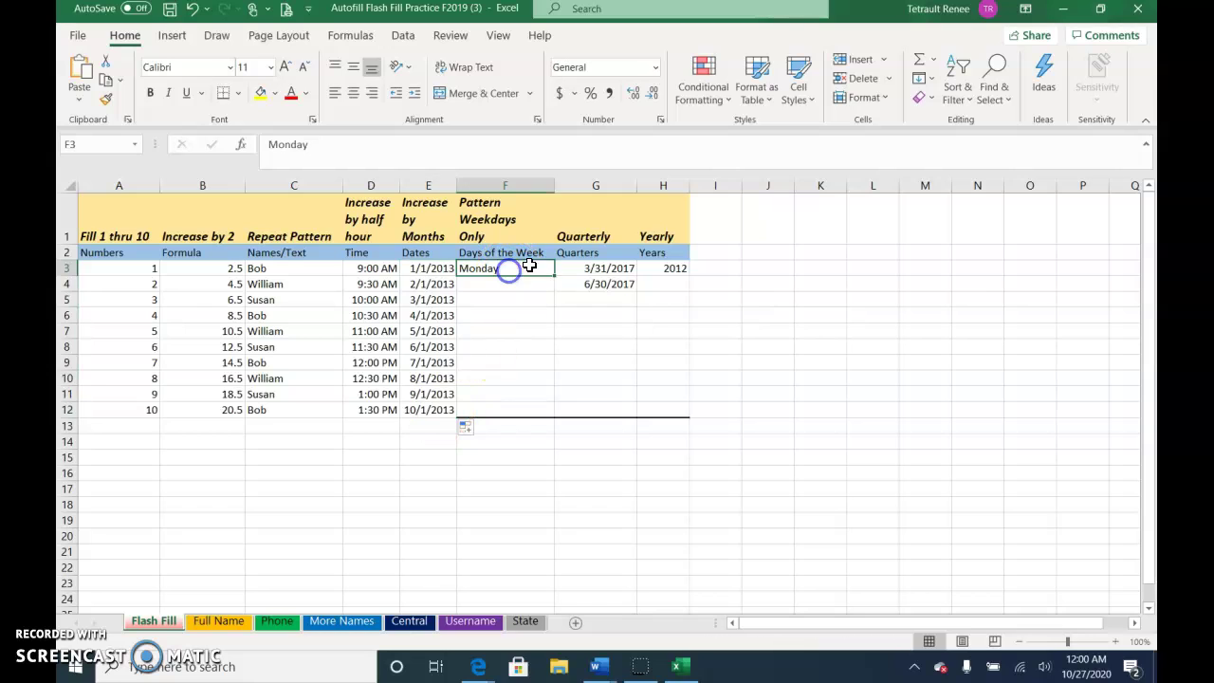
pyautogui.moveTo(553, 275); pyautogui.dragTo(539, 418)
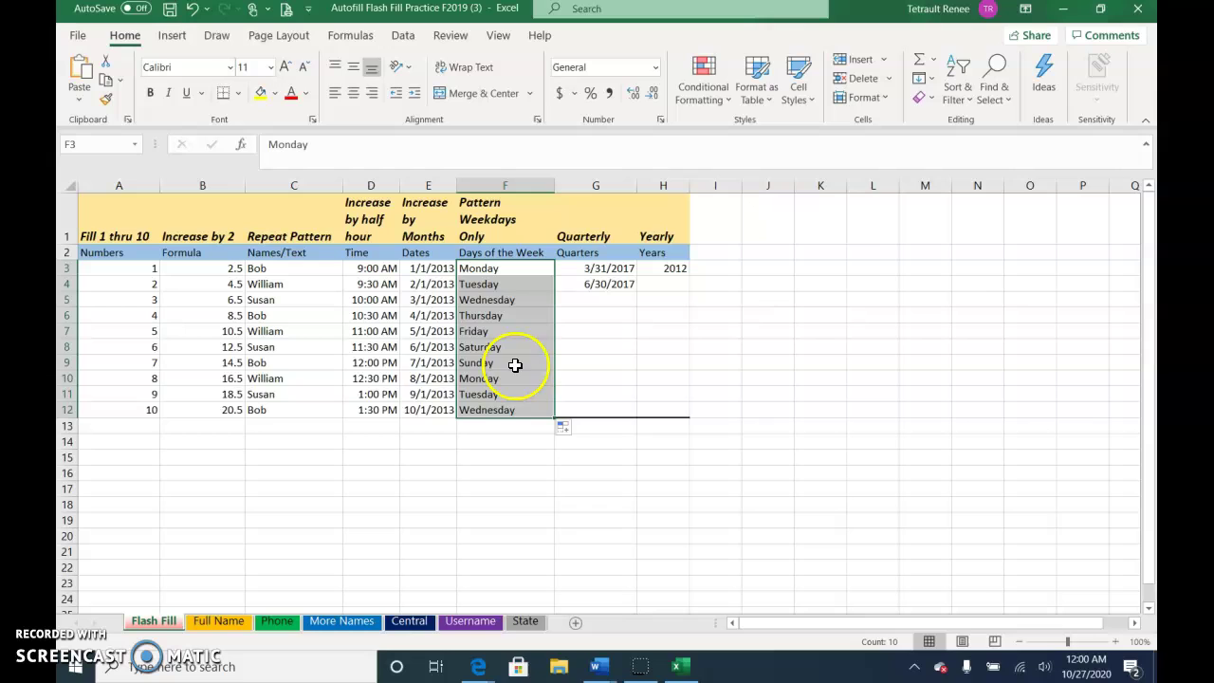
pyautogui.click(565, 429)
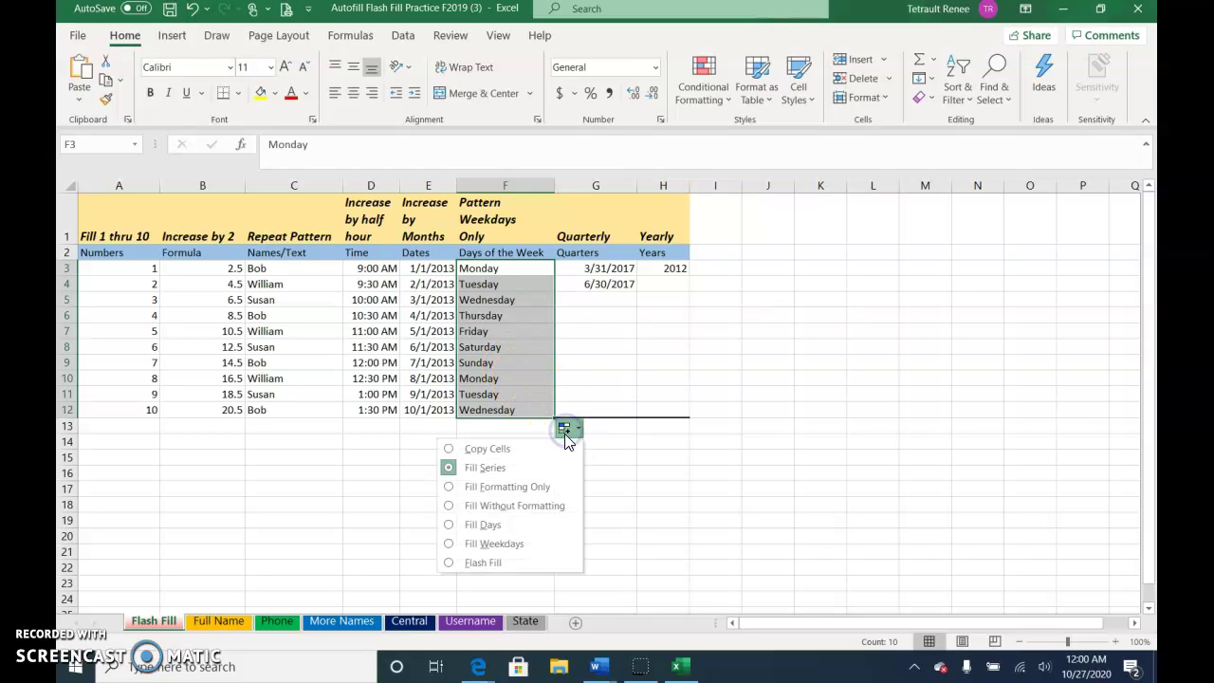
pyautogui.click(509, 548)
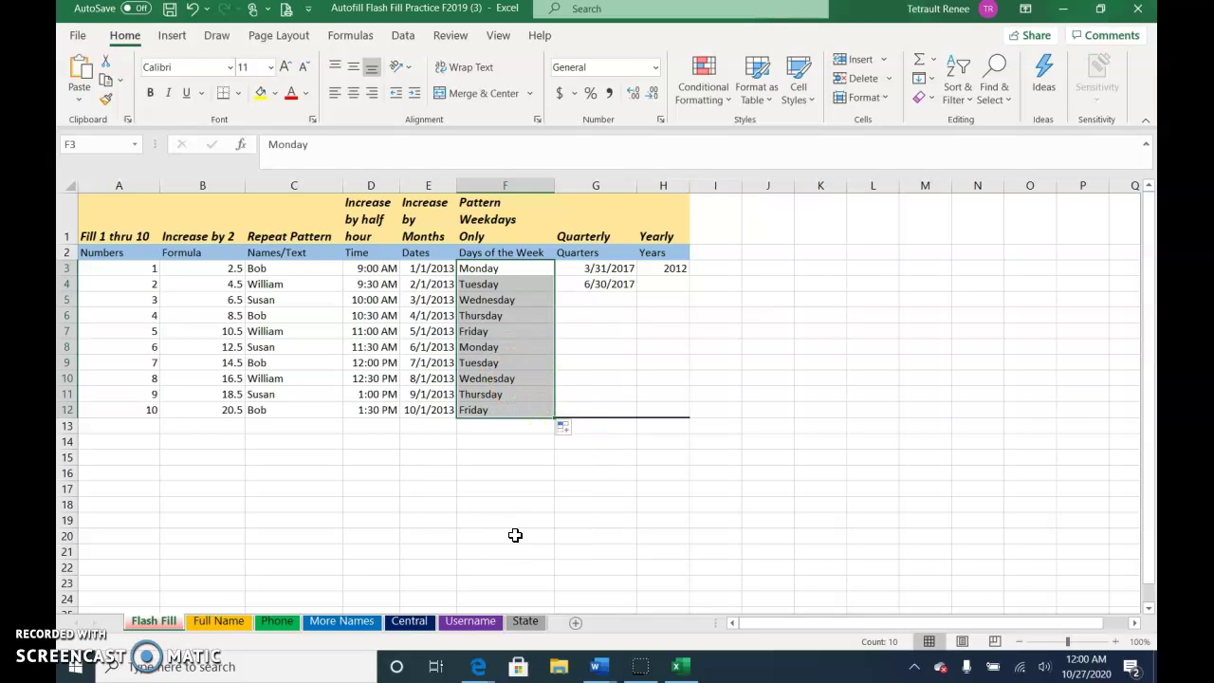
# Extend the quarter-end dates in column G and fill column H with years 2012 to 2021
pyautogui.moveTo(607, 270); pyautogui.dragTo(635, 414)
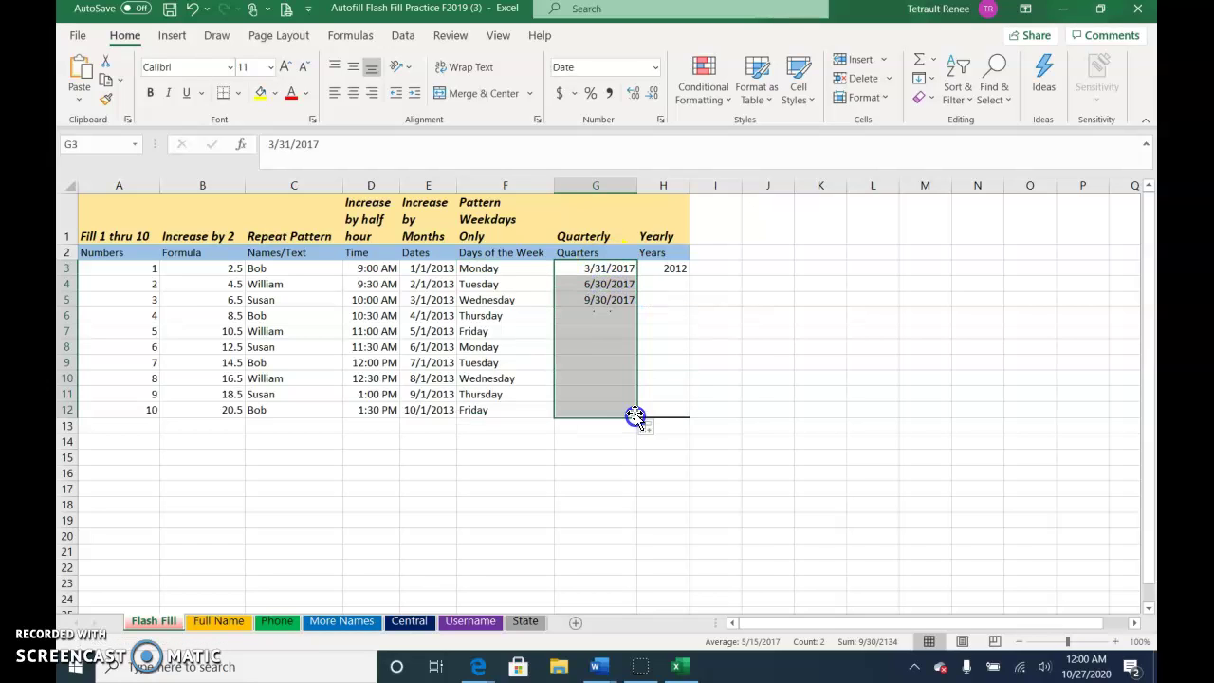
pyautogui.click(675, 268)
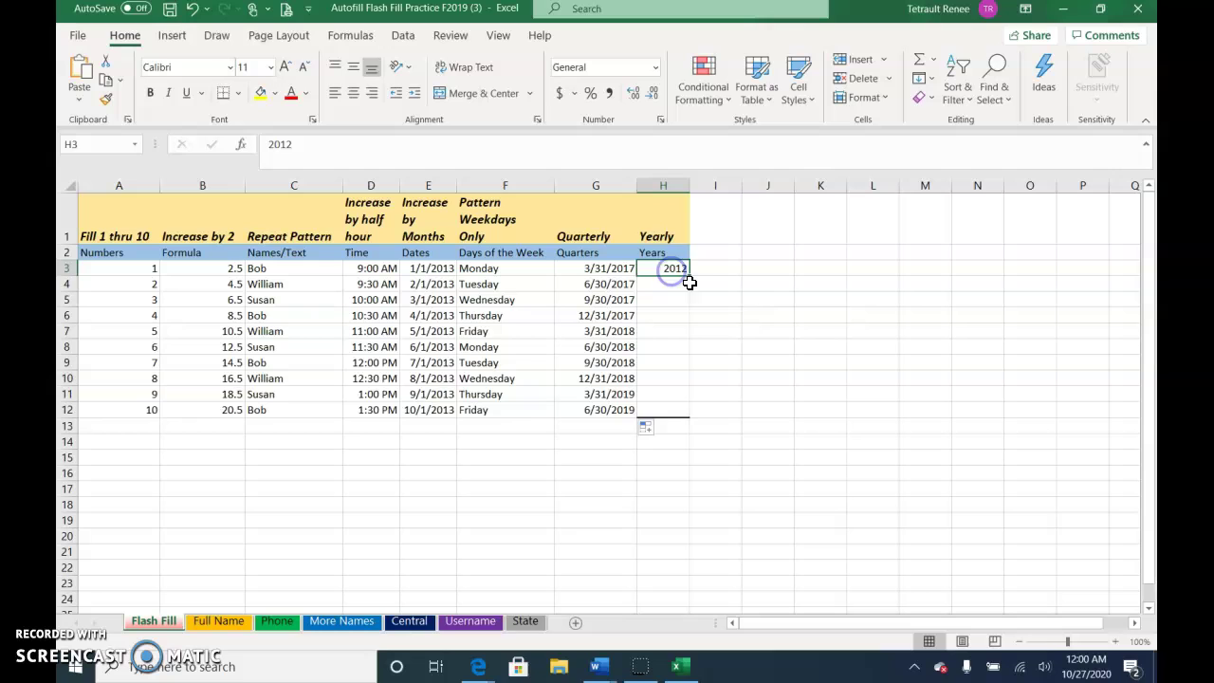
pyautogui.moveTo(692, 278); pyautogui.dragTo(685, 415)
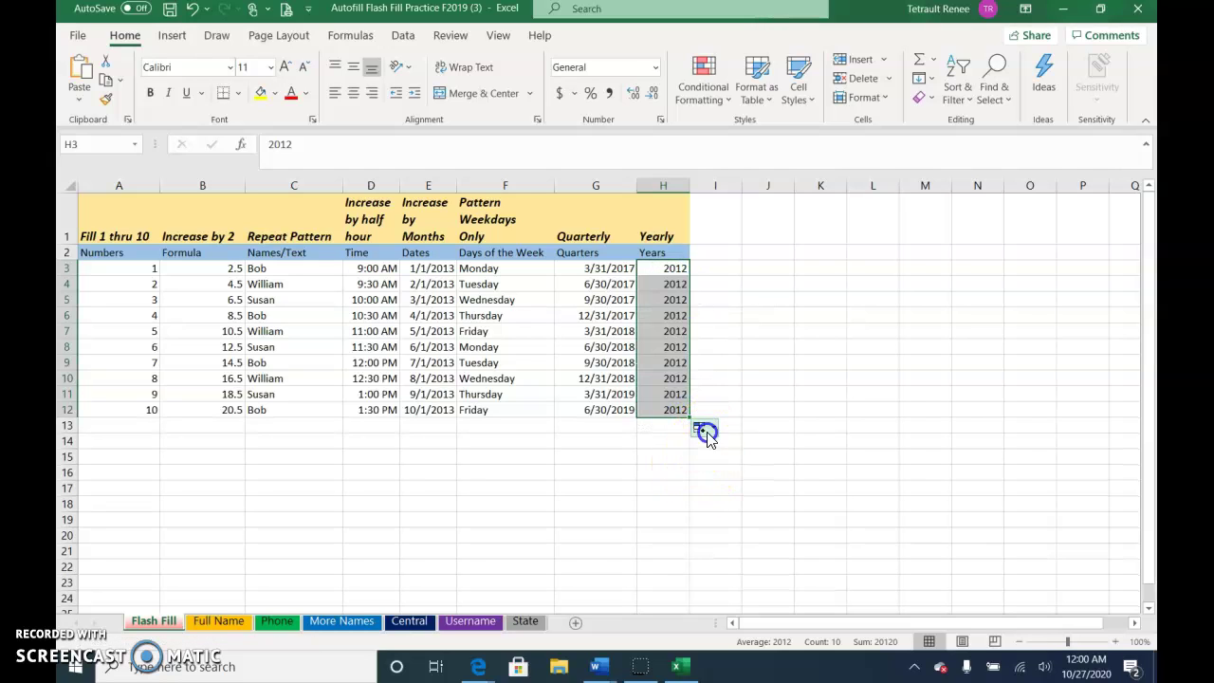
pyautogui.click(705, 431)
pyautogui.click(613, 467)
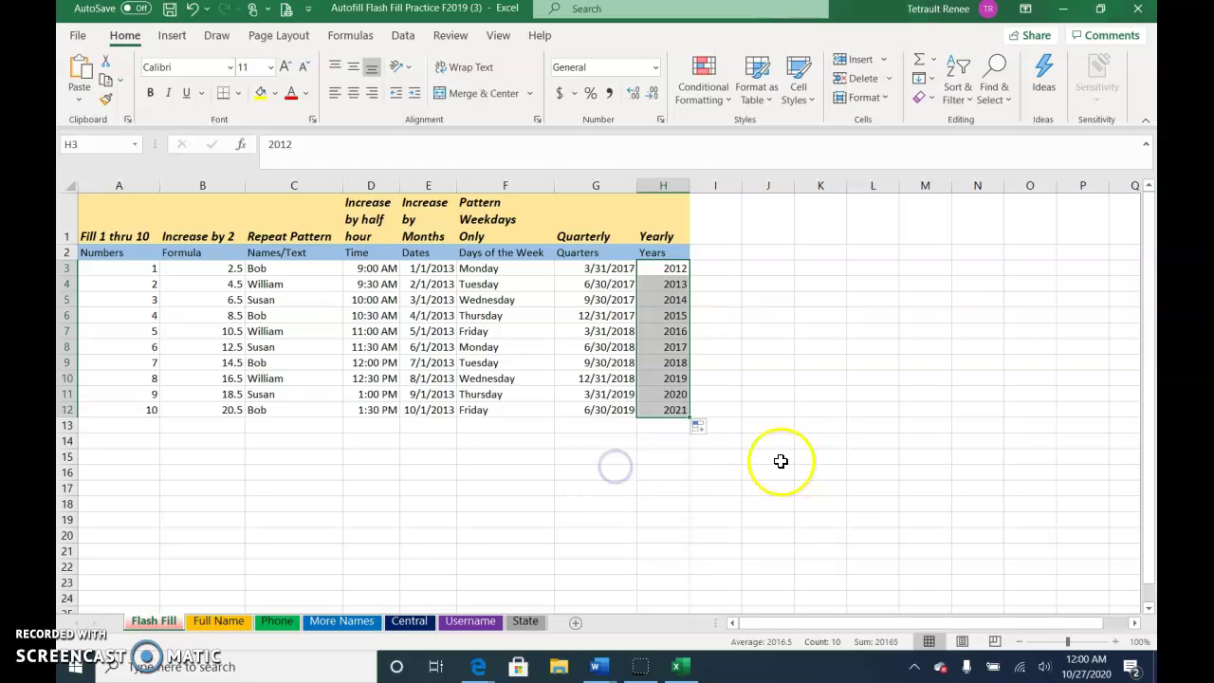
# On Full Name, fill A2:A10 with daily dates from 1/1/2017 and Flash Fill combined full names in column E
pyautogui.click(228, 621)
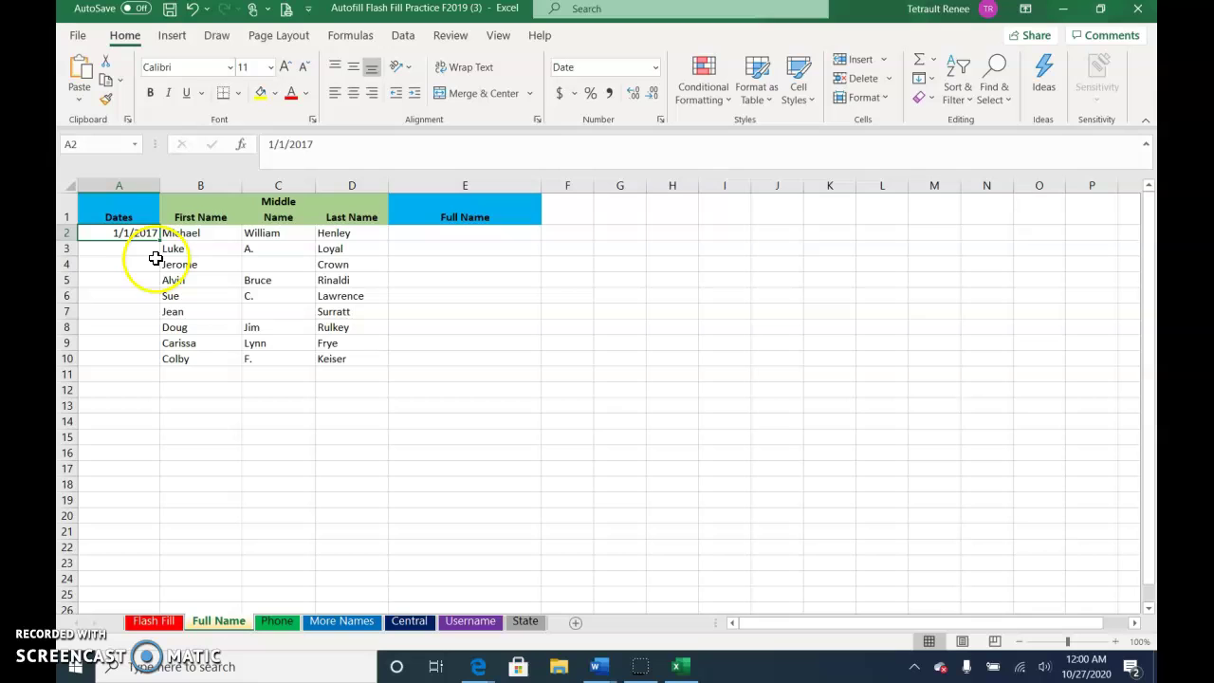
pyautogui.moveTo(159, 240); pyautogui.dragTo(166, 368)
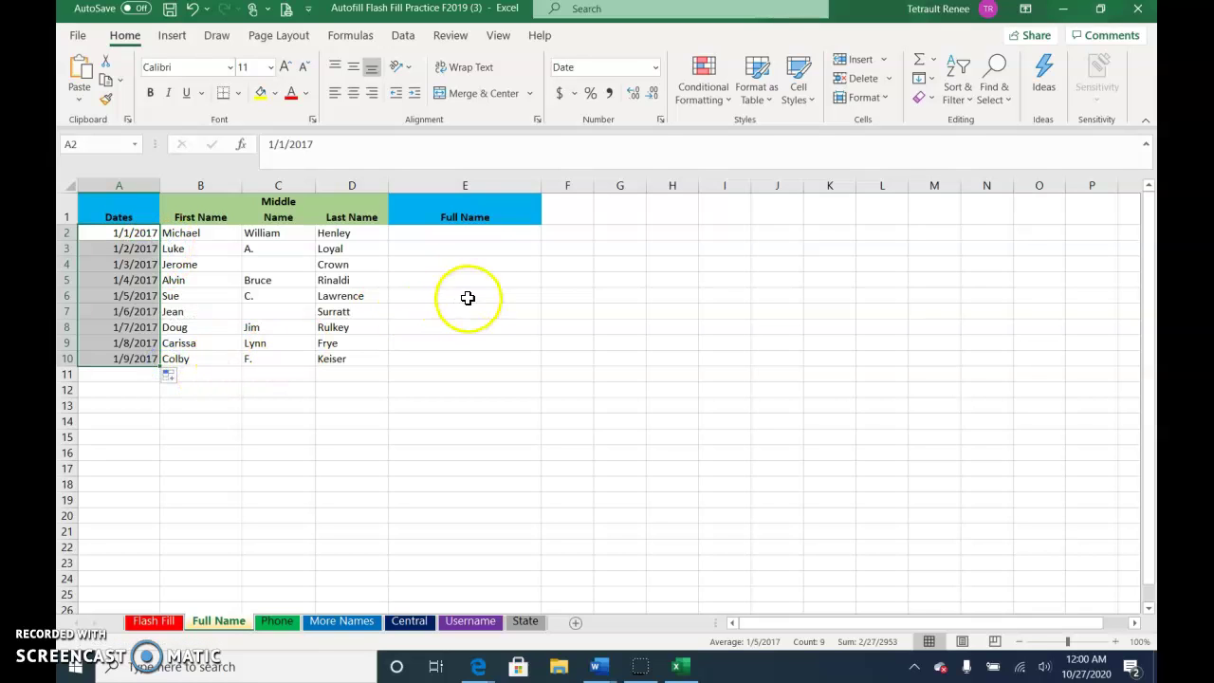
pyautogui.click(453, 237)
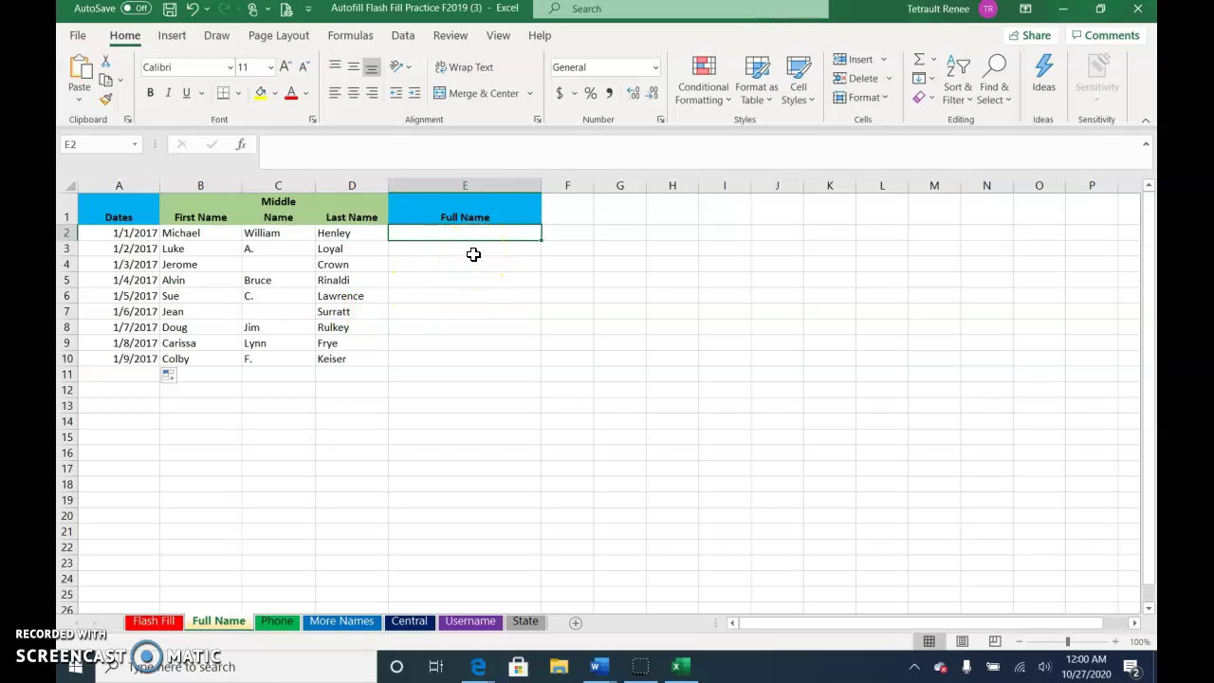
pyautogui.write('Michael William Henley')
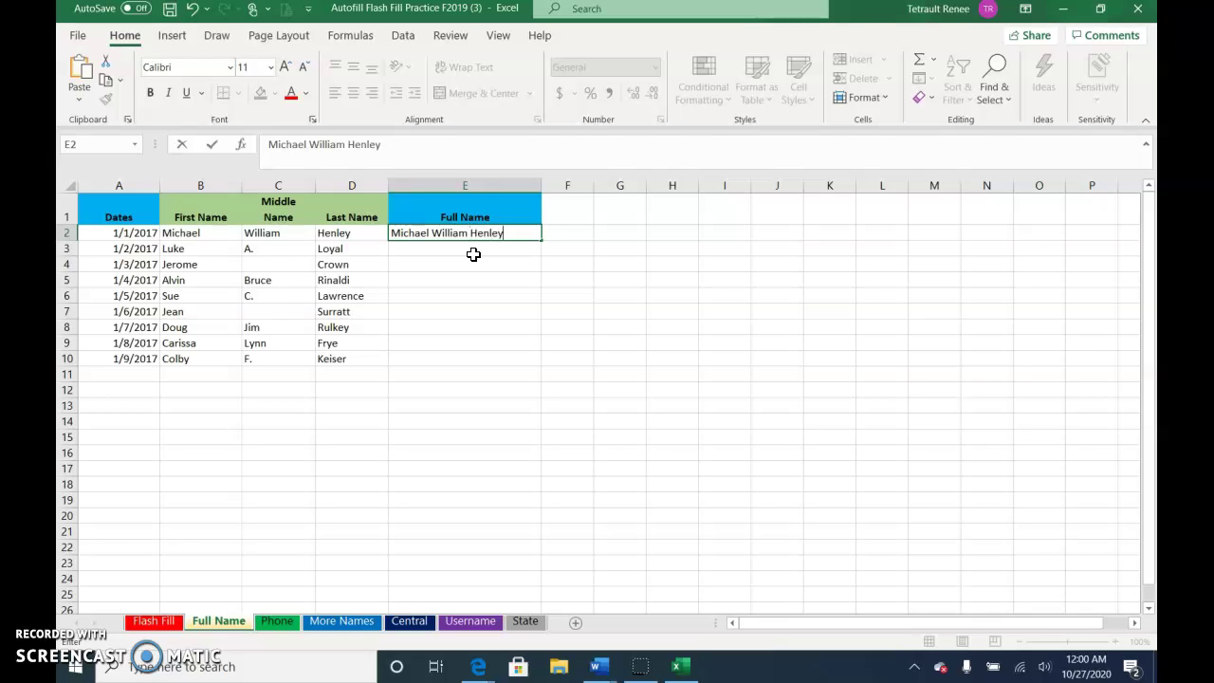
pyautogui.press('Return')
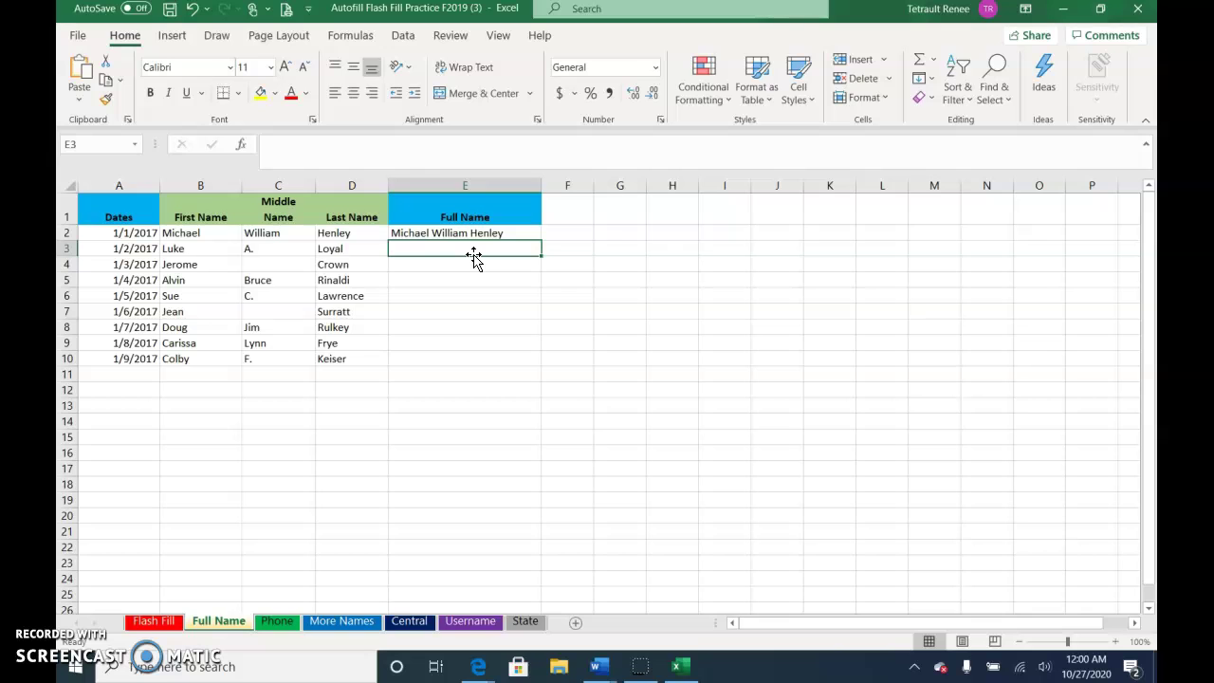
pyautogui.write('luke A. Loyal')
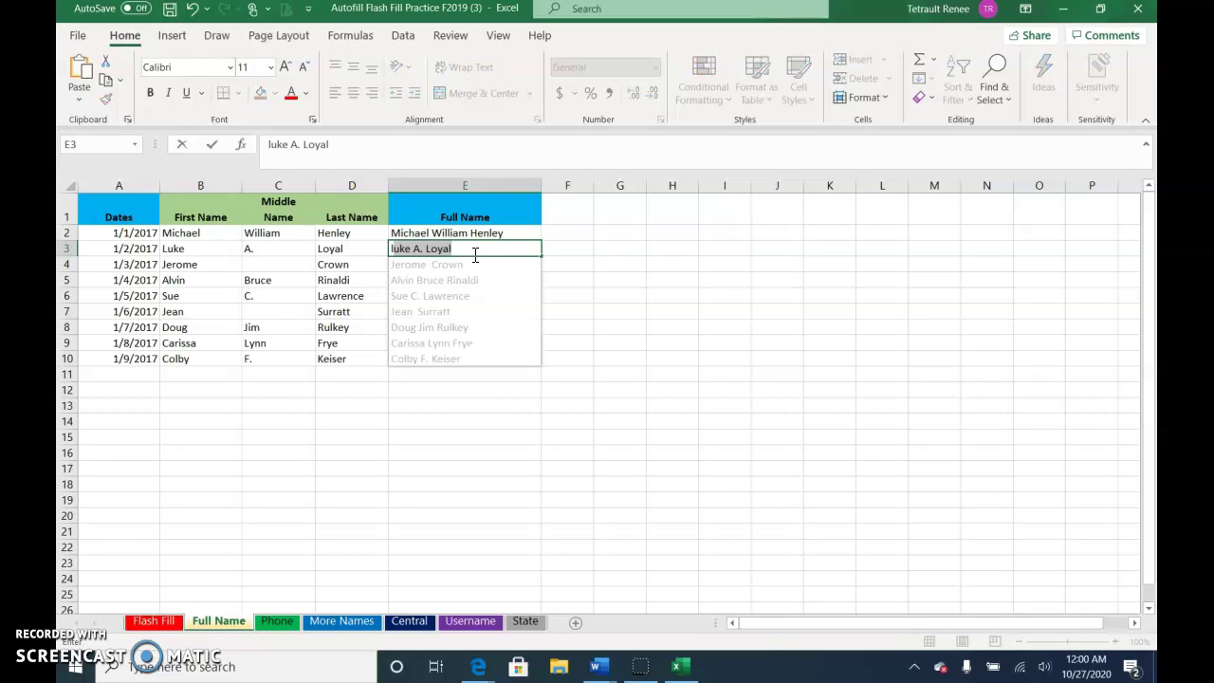
pyautogui.press('Return')
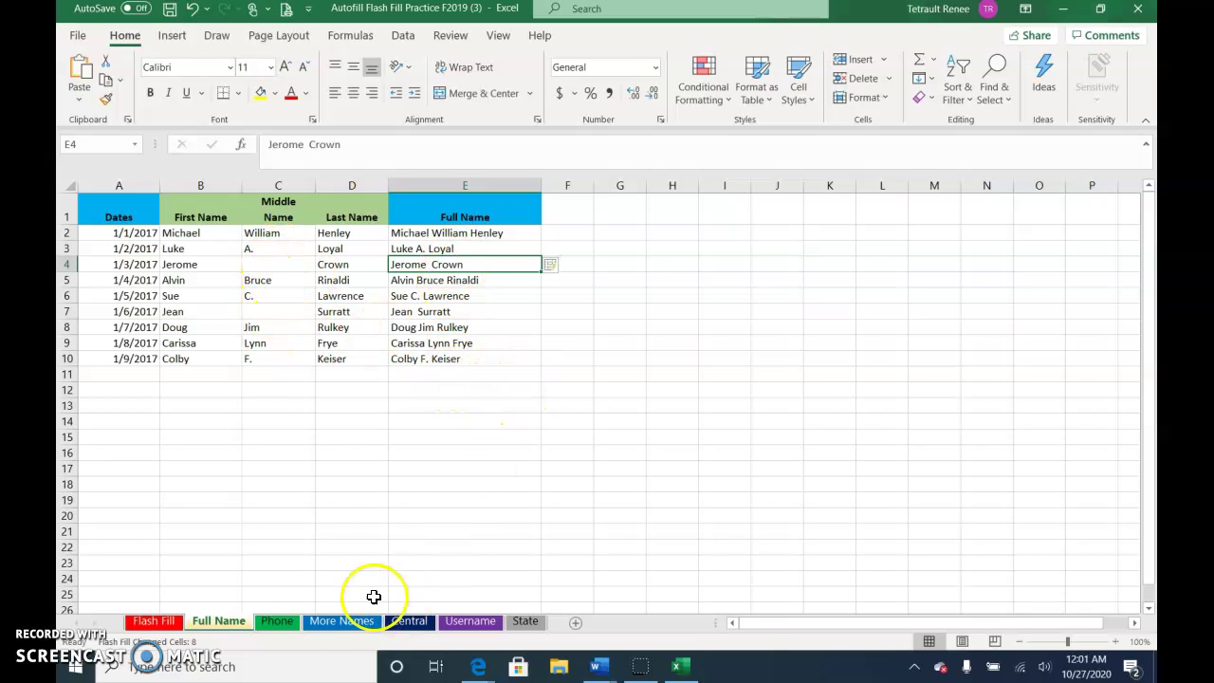
# On the Phone sheet, Flash Fill column B with phone numbers formatted as (xxx) xxx-xxxx
pyautogui.click(276, 620)
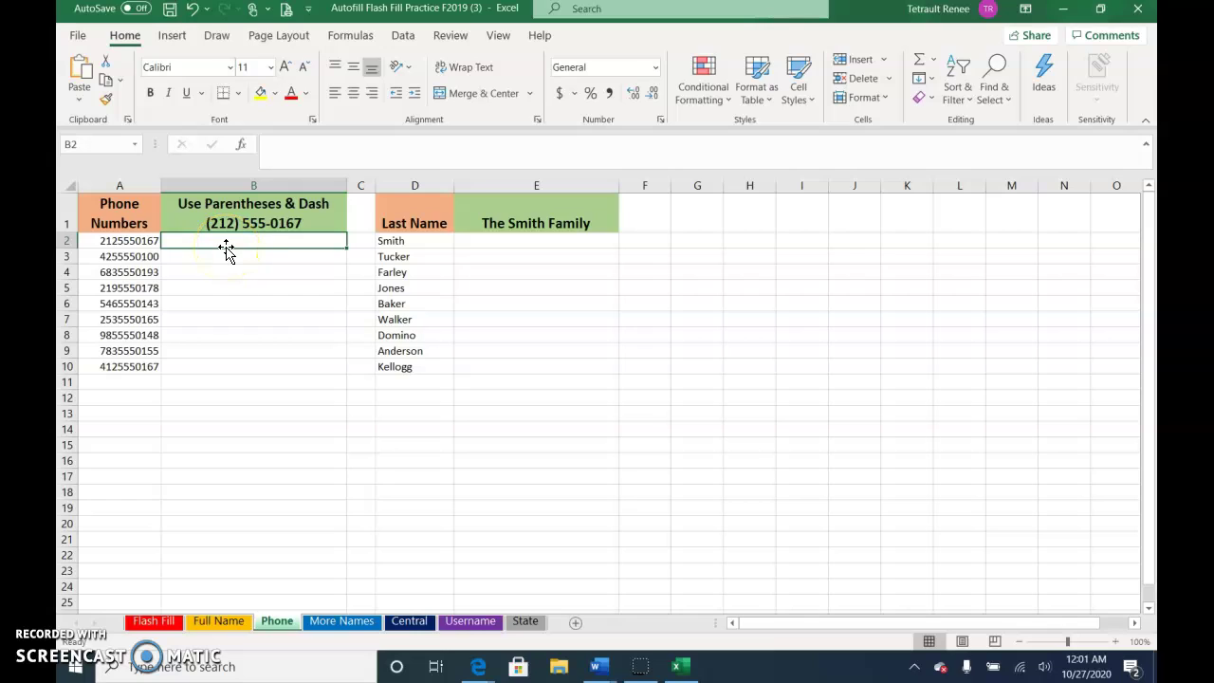
pyautogui.write('(212) 555-0167')
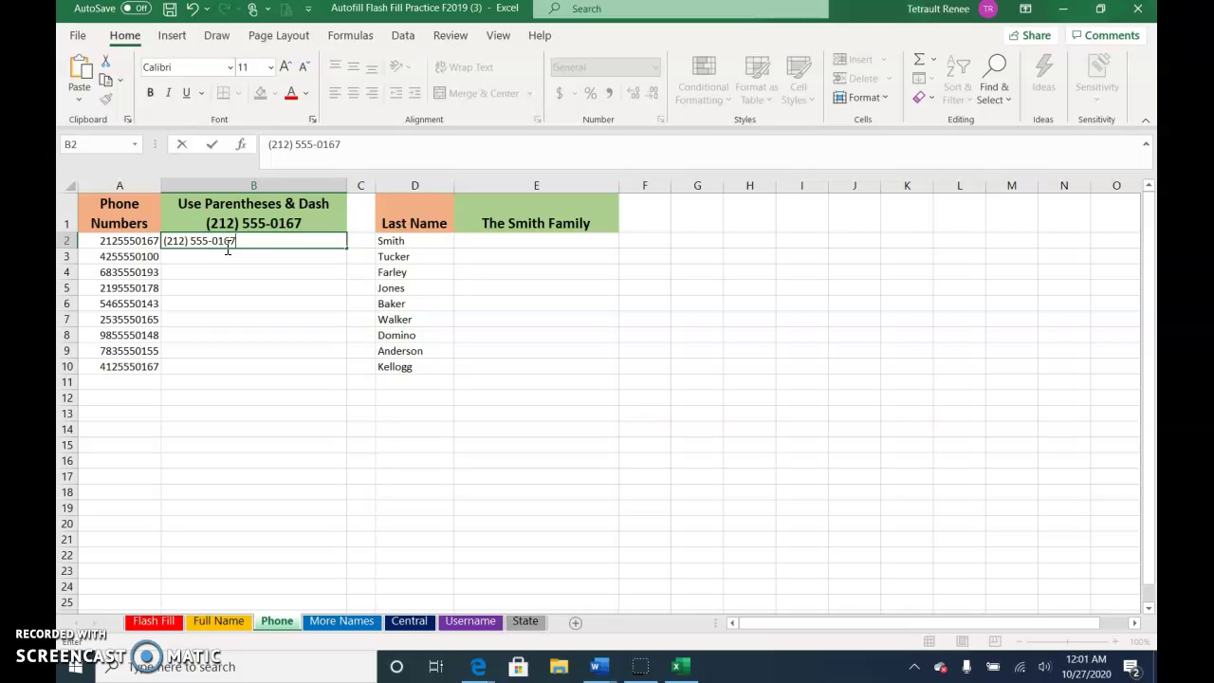
pyautogui.press('Return')
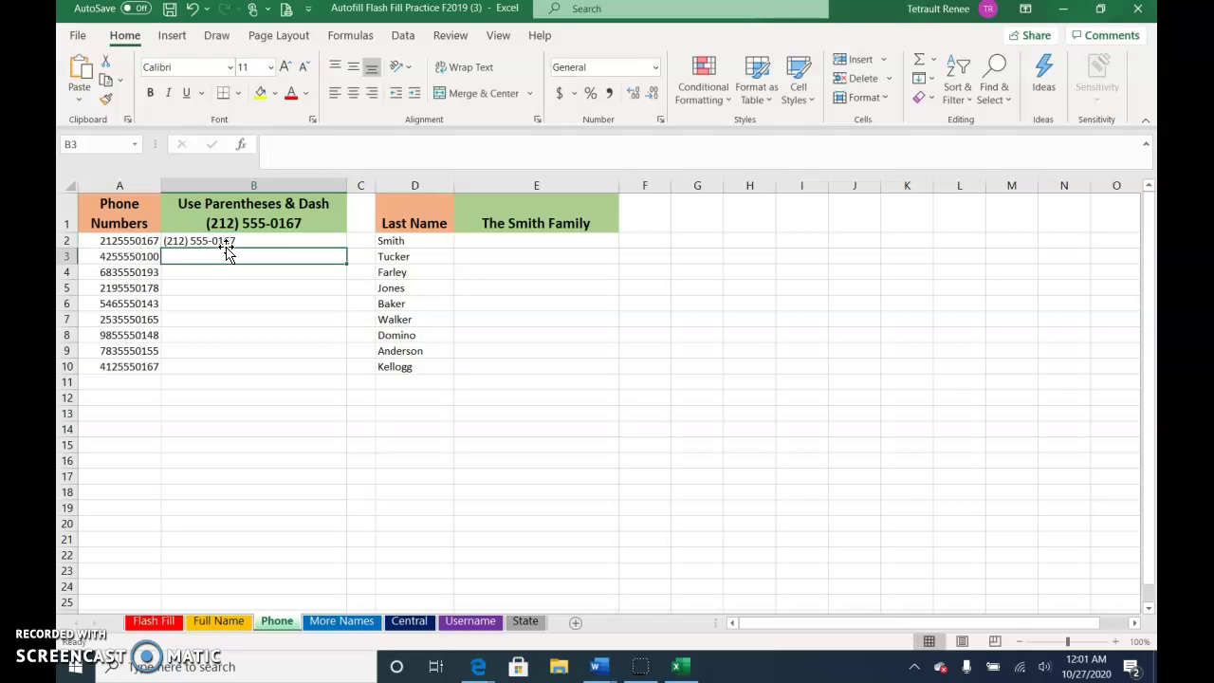
pyautogui.write('(425) 555-0100')
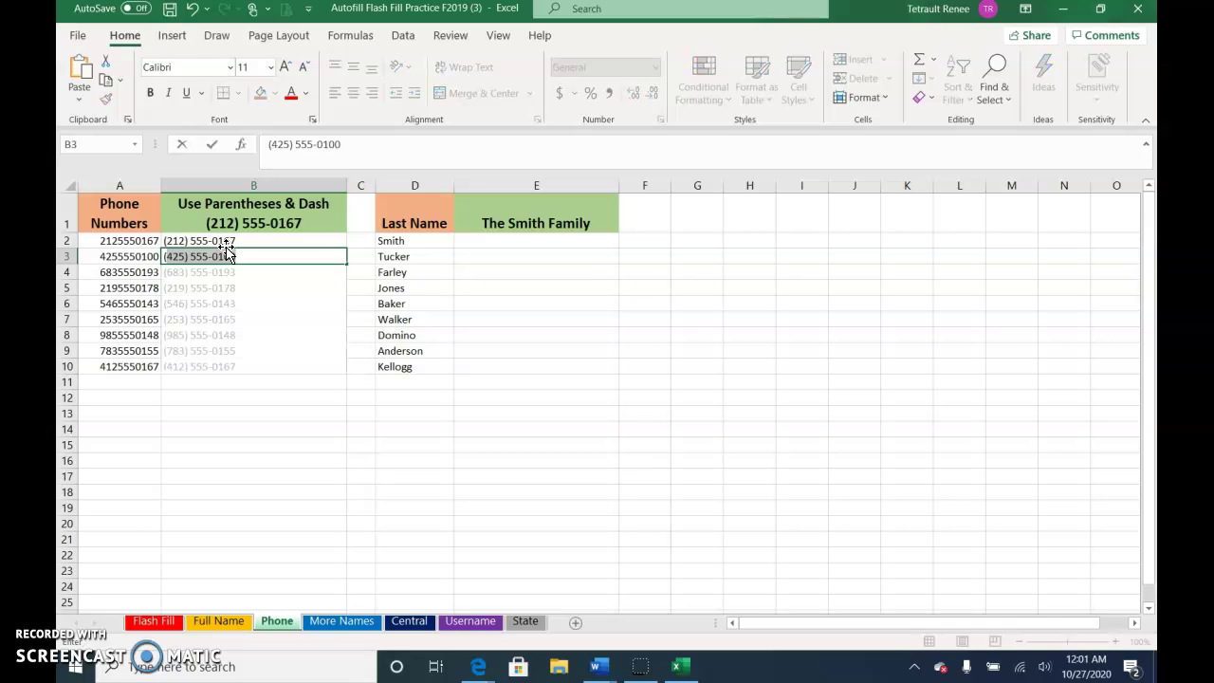
pyautogui.press('Return')
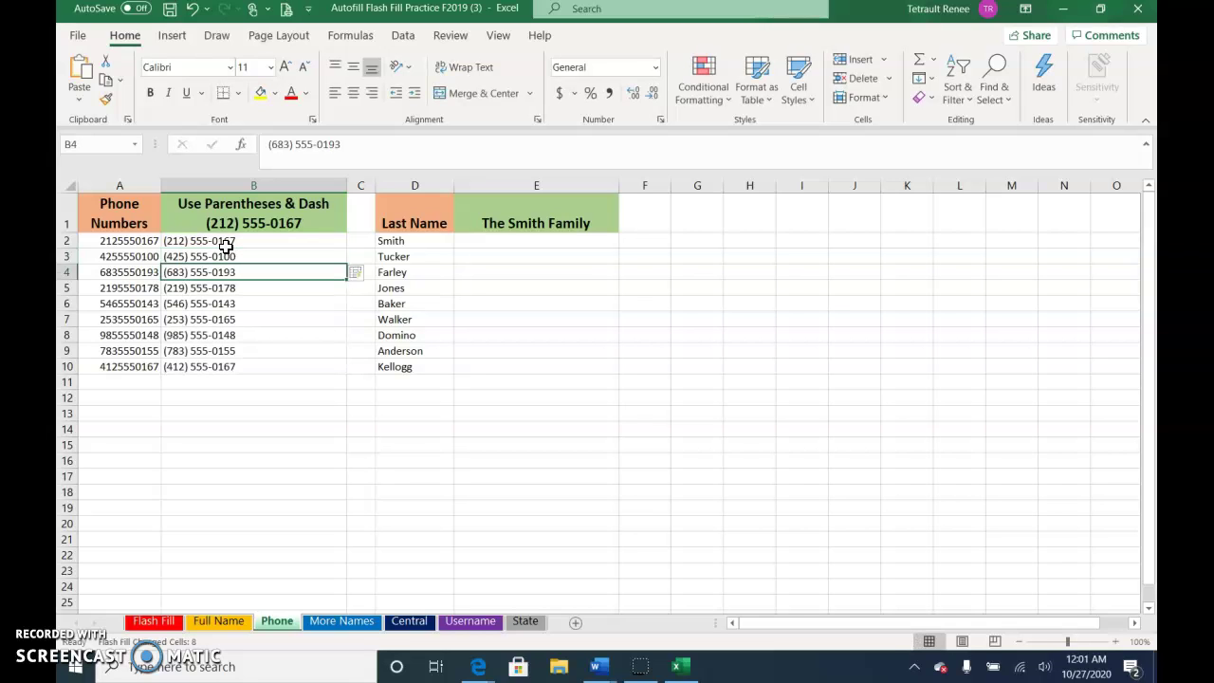
# Flash Fill column E with 'The [Last Name] Family' for every row
pyautogui.click(540, 241)
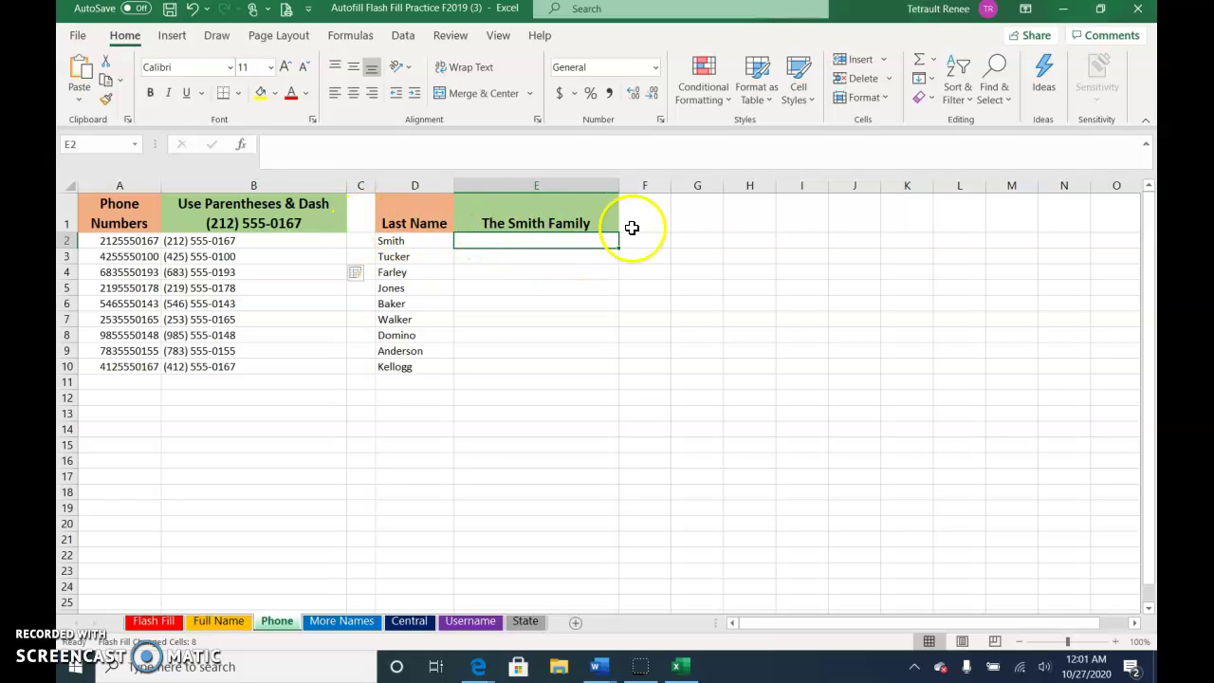
pyautogui.write('The Smith Family')
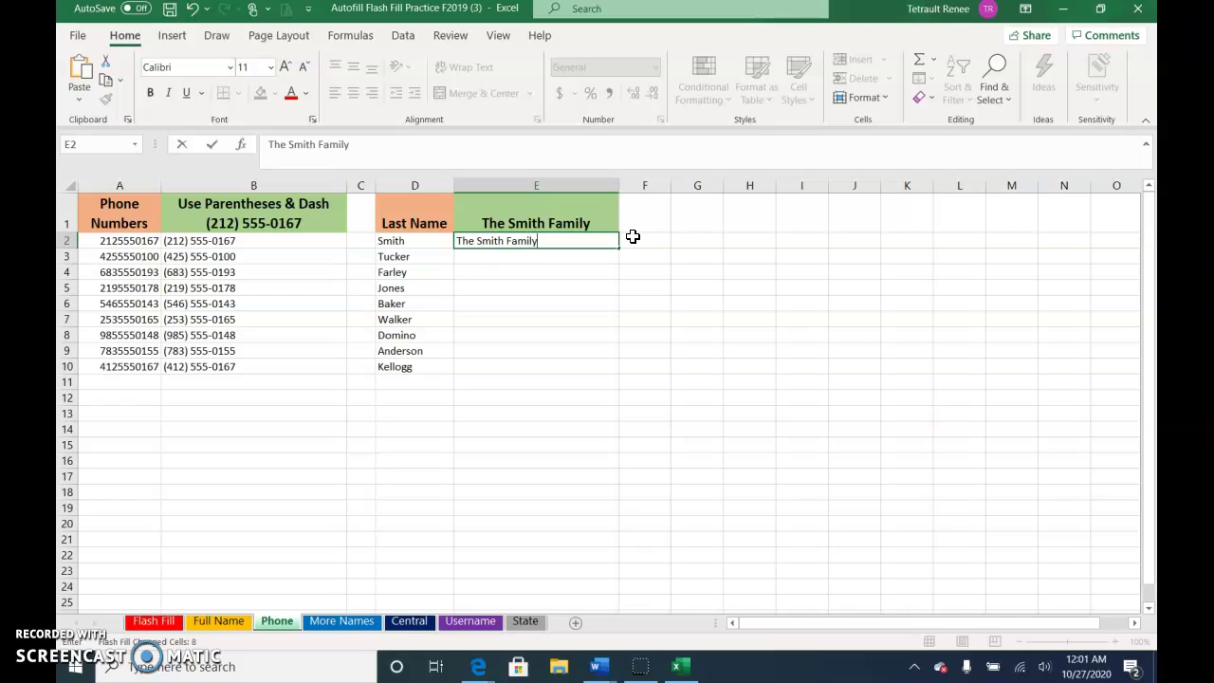
pyautogui.press('Return')
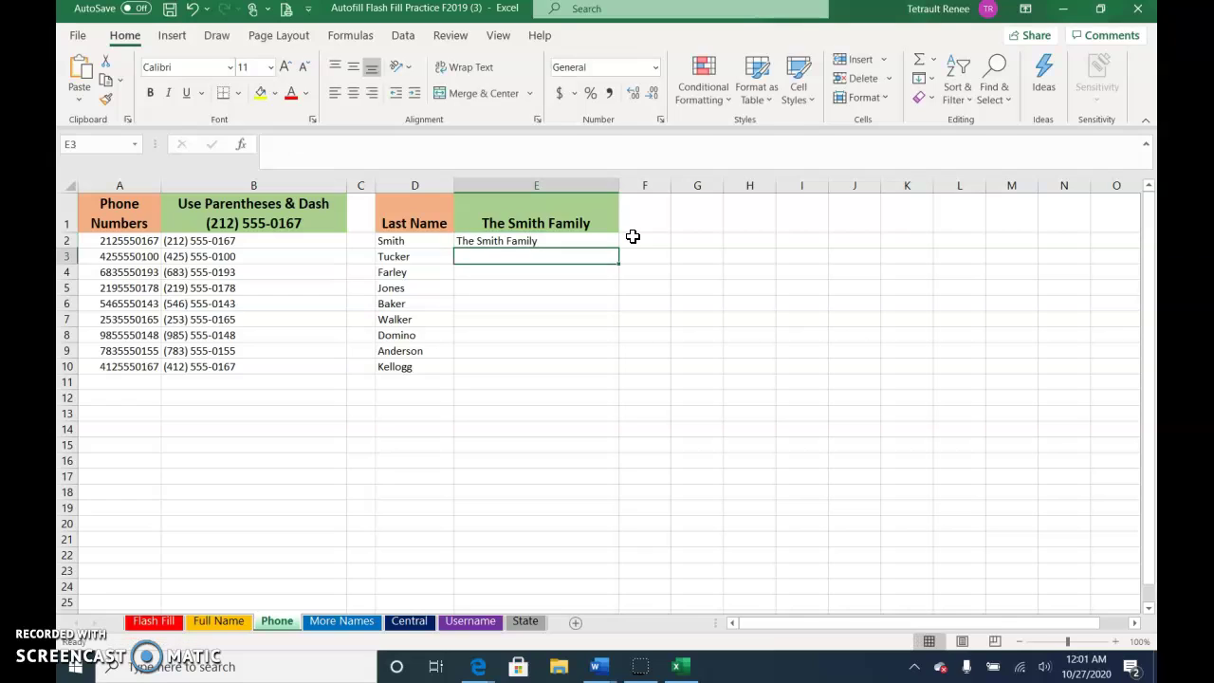
pyautogui.write('T')
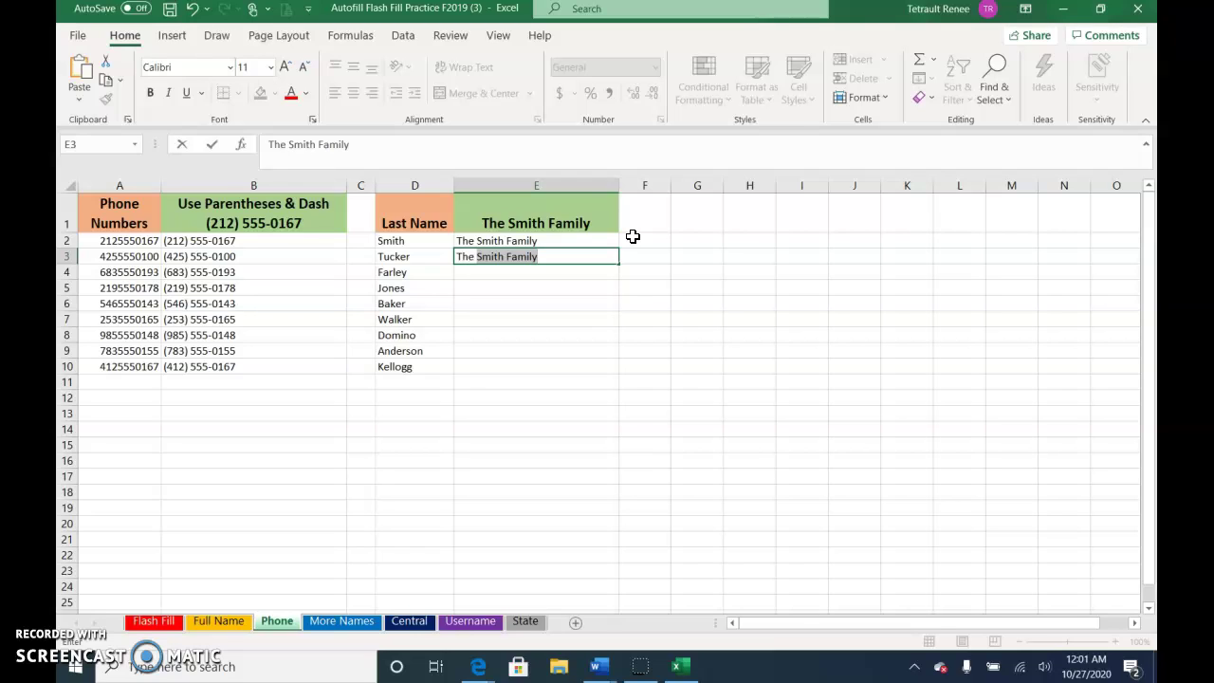
pyautogui.write('he T')
pyautogui.press('Return')
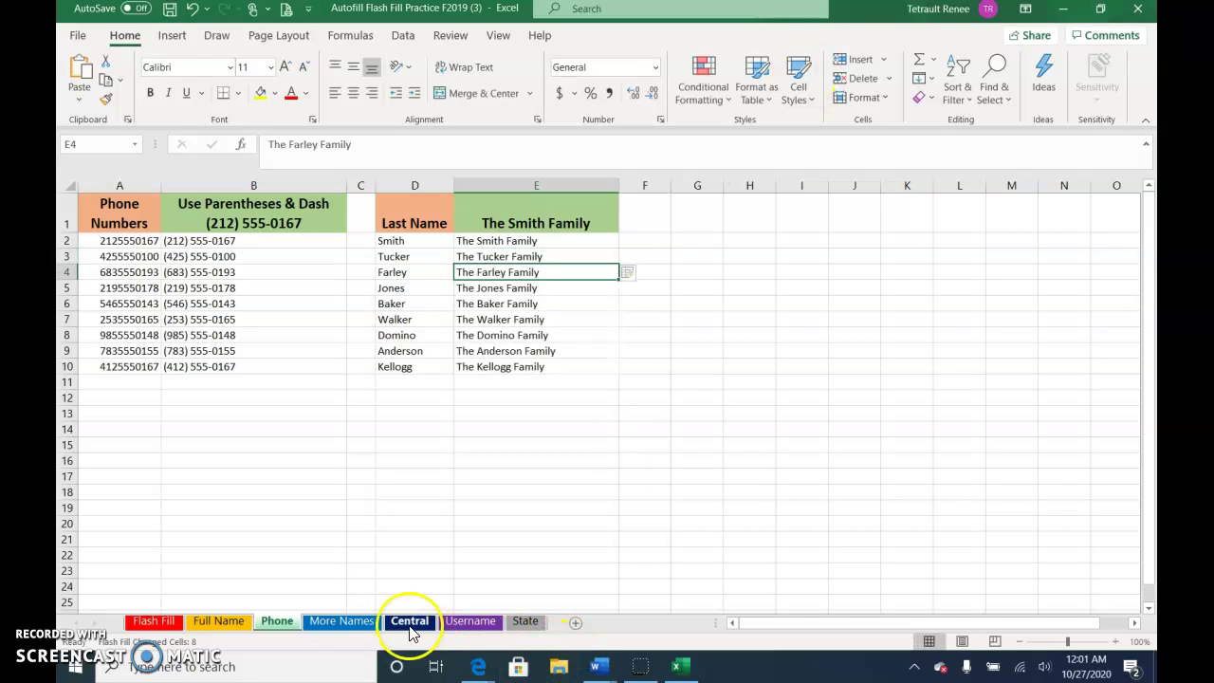
# On More Names, Flash Fill first-and-last names down column D, then begin a username in F2
pyautogui.click(332, 622)
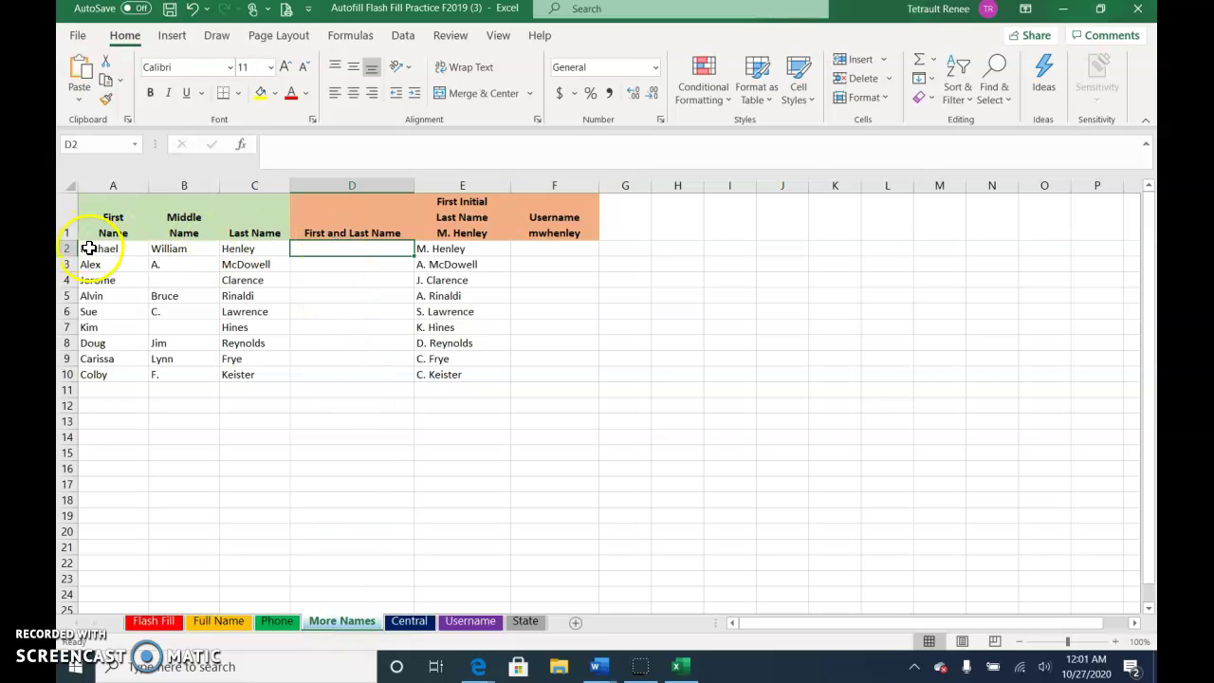
pyautogui.write('Michael Henley')
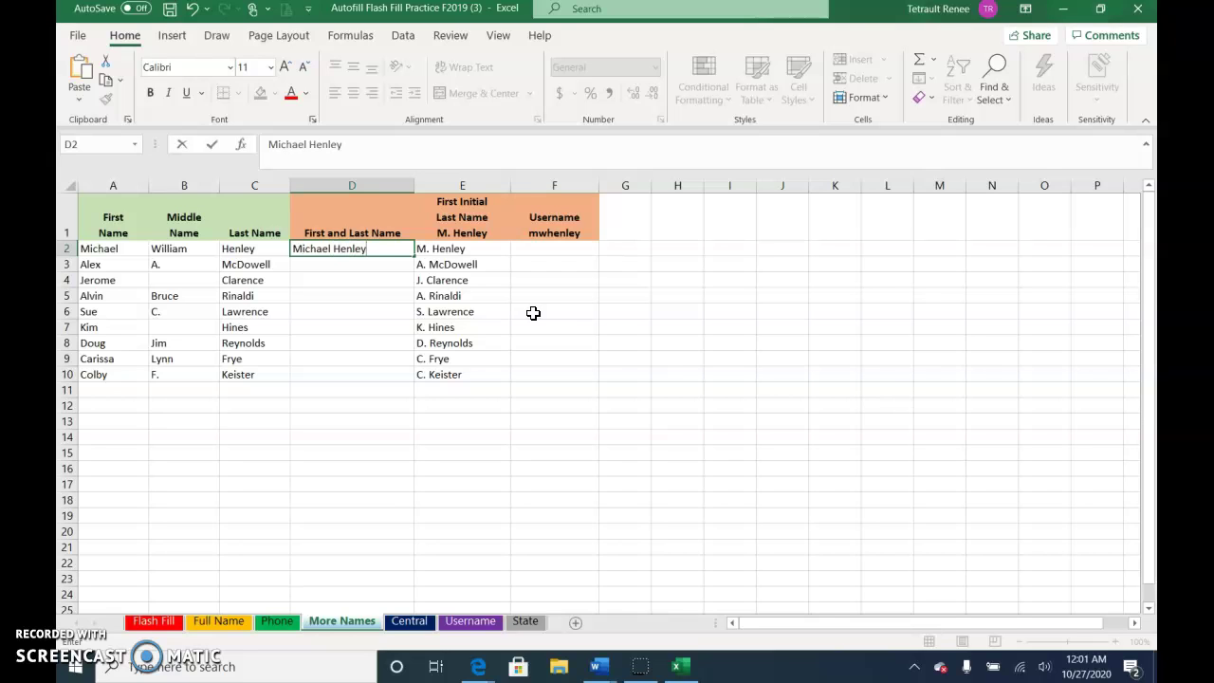
pyautogui.press('Return')
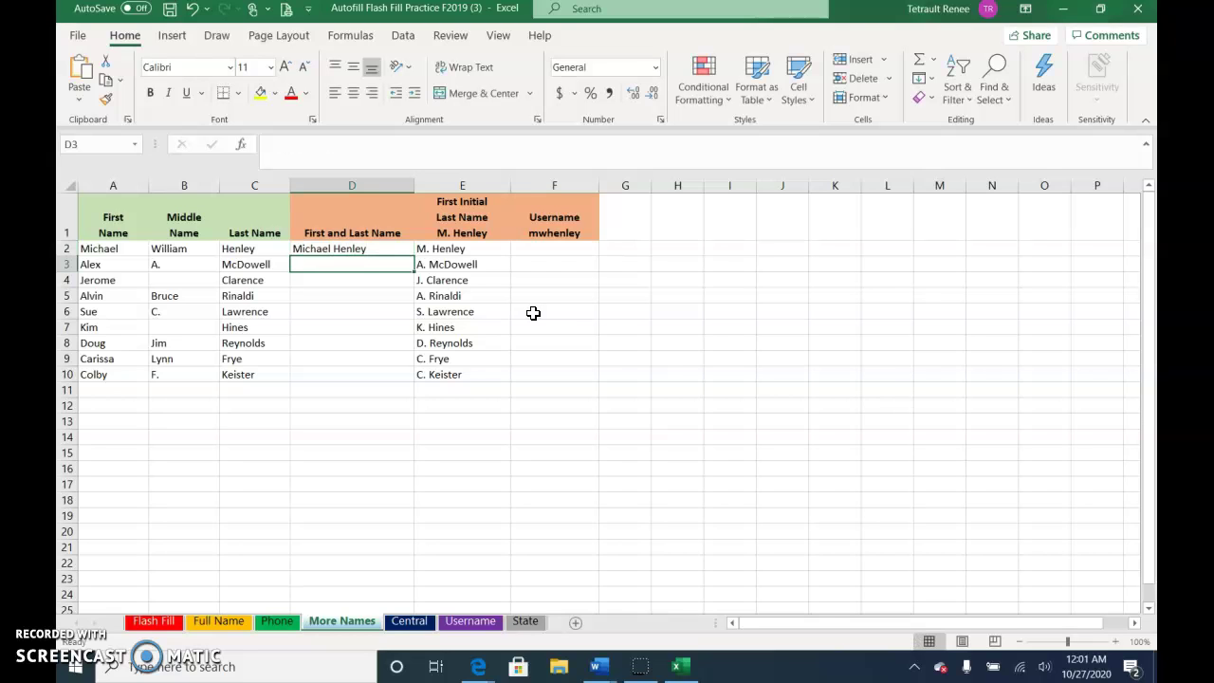
pyautogui.write('Alex McDowell')
pyautogui.press('Return')
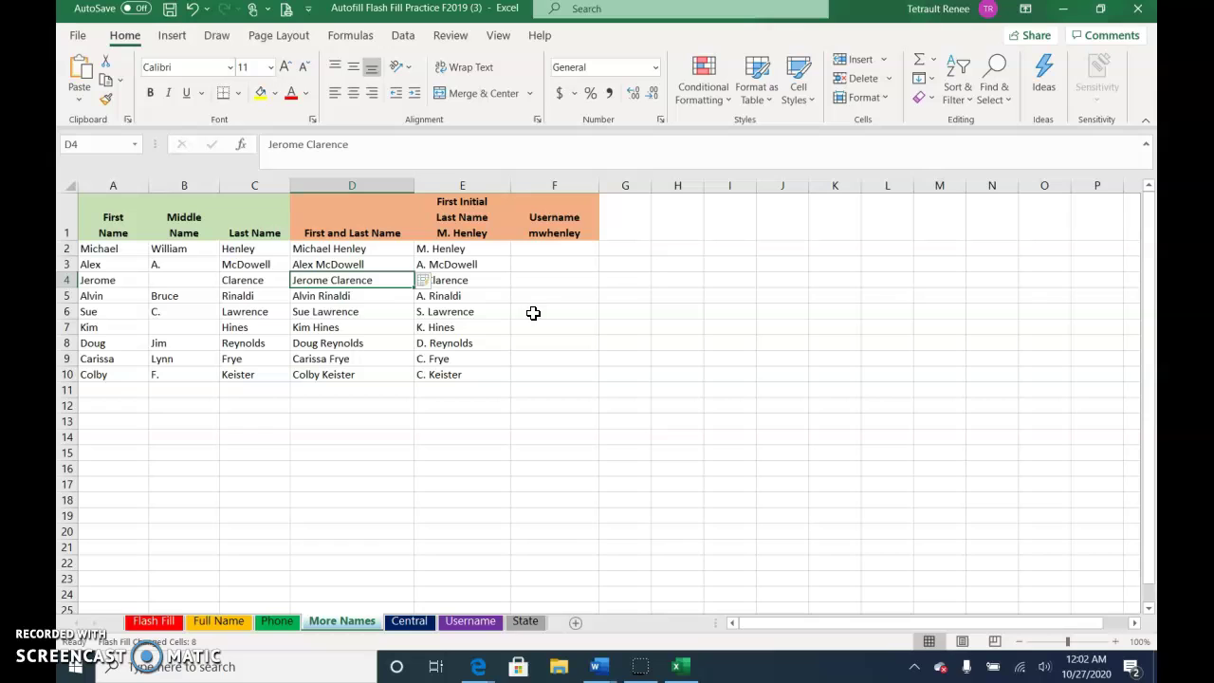
pyautogui.click(563, 253)
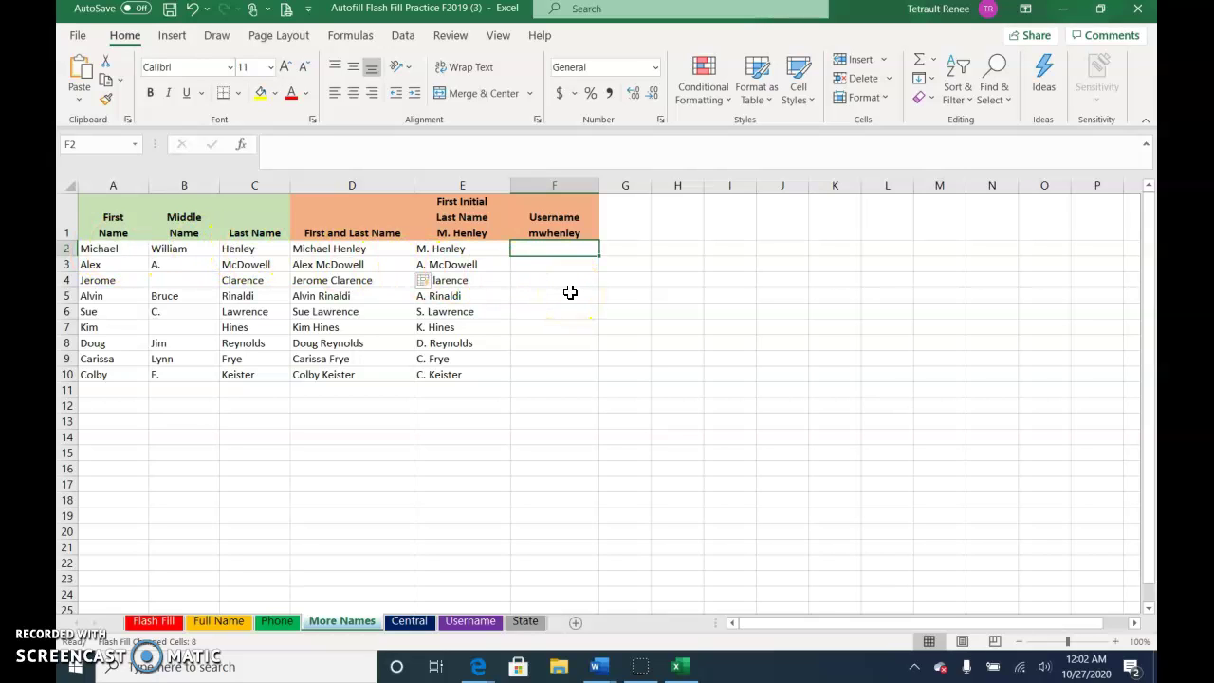
pyautogui.write('mwhenley')
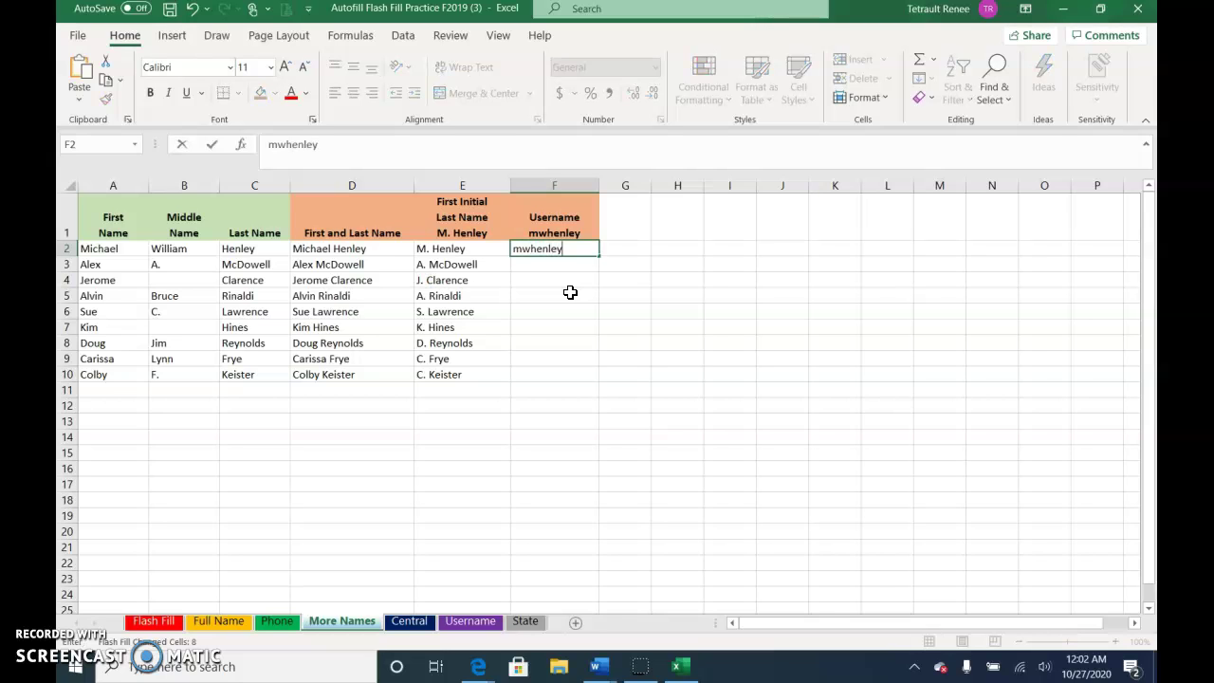
# Enter example lowercase usernames in F2:F4, then Flash Fill F2:F10 using Home > Fill > Flash Fill
pyautogui.press('Return')
pyautogui.write('a')
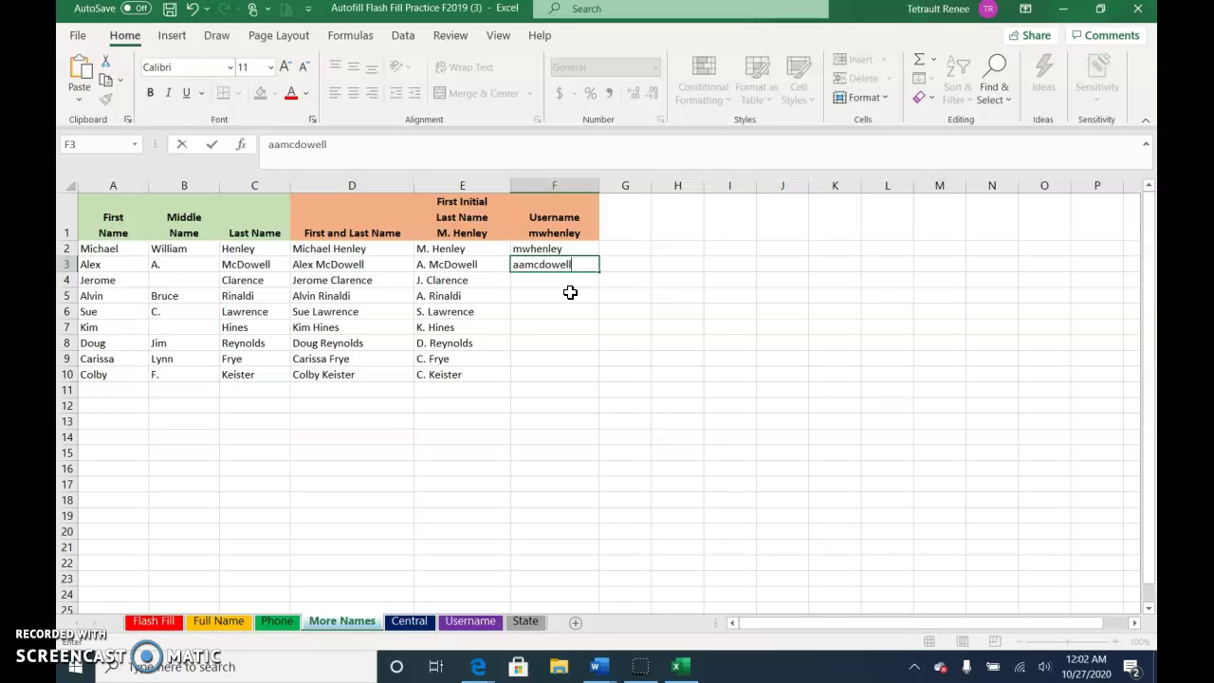
pyautogui.write('amcdowell')
pyautogui.press('Return')
pyautogui.write('j')
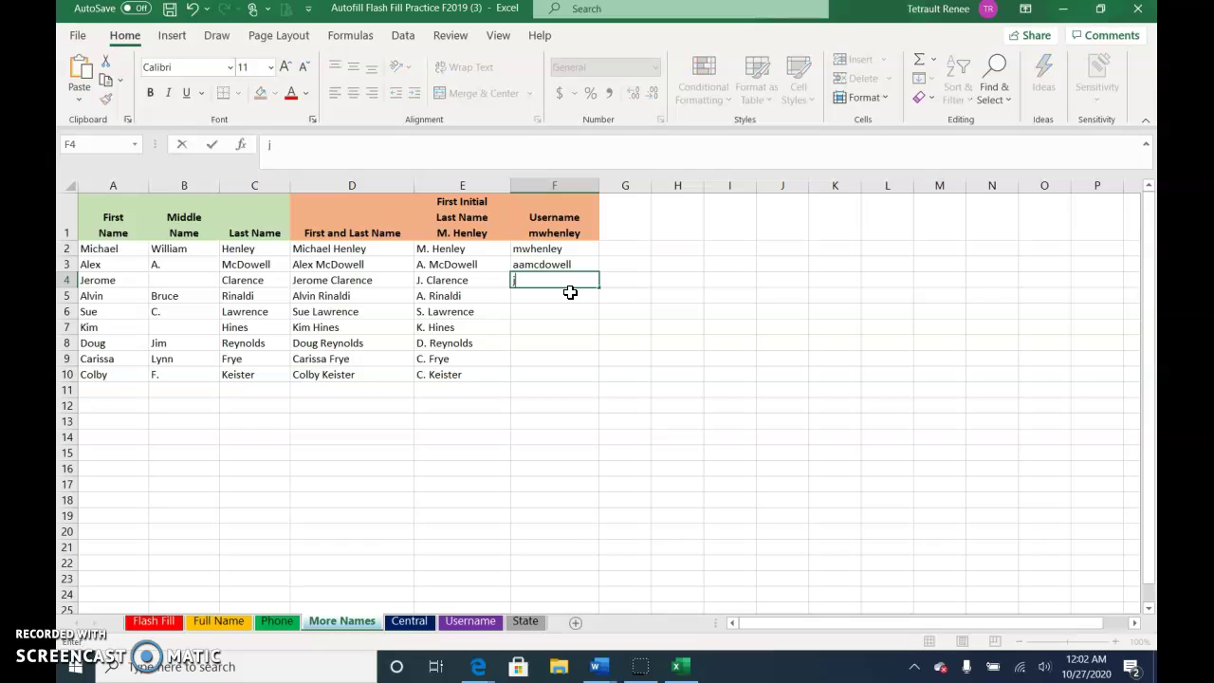
pyautogui.write('clarence')
pyautogui.press('Return')
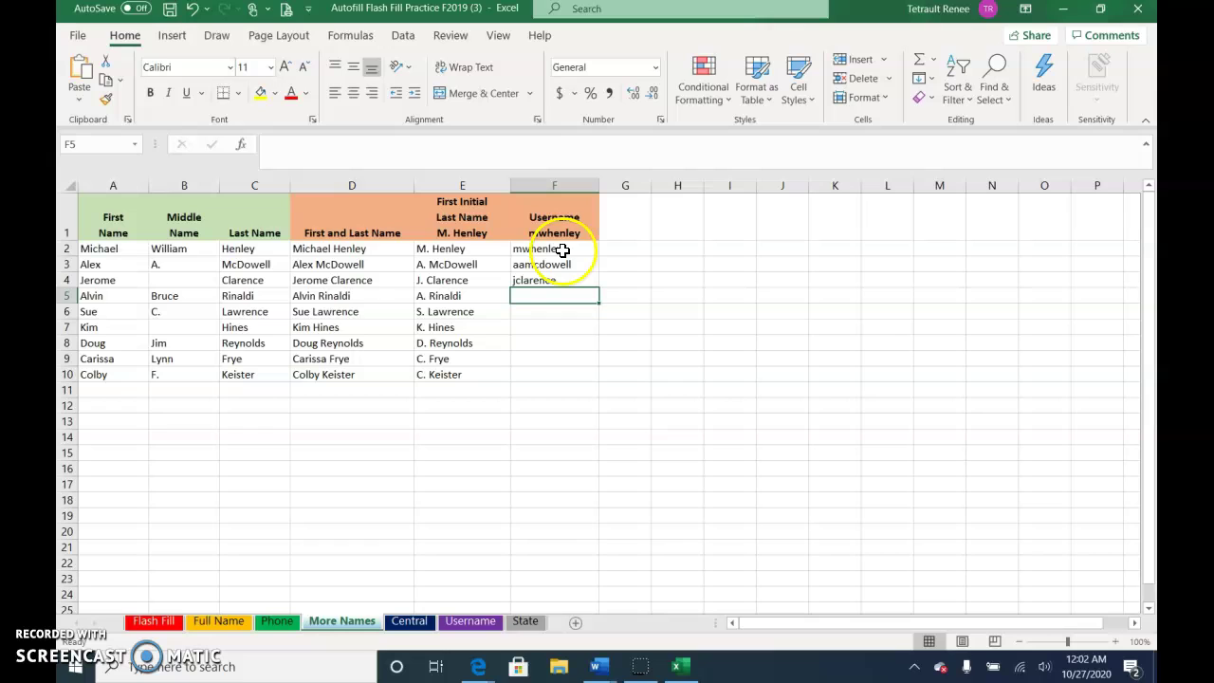
pyautogui.moveTo(564, 248); pyautogui.dragTo(555, 371)
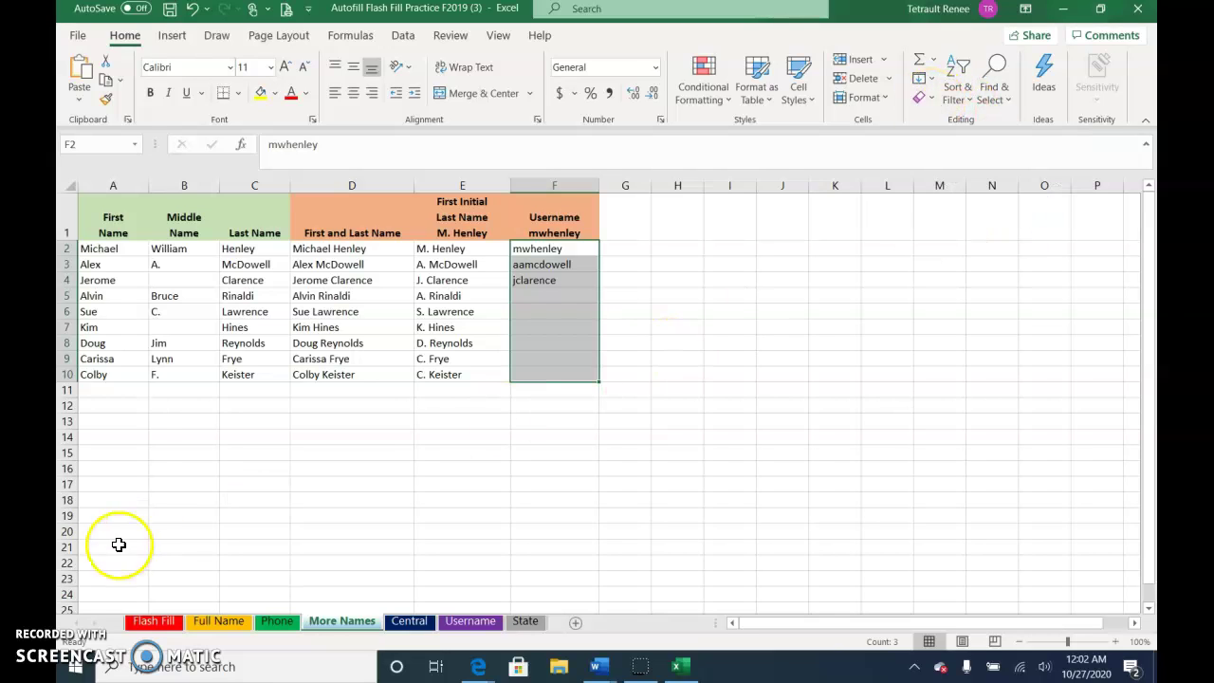
pyautogui.click(919, 82)
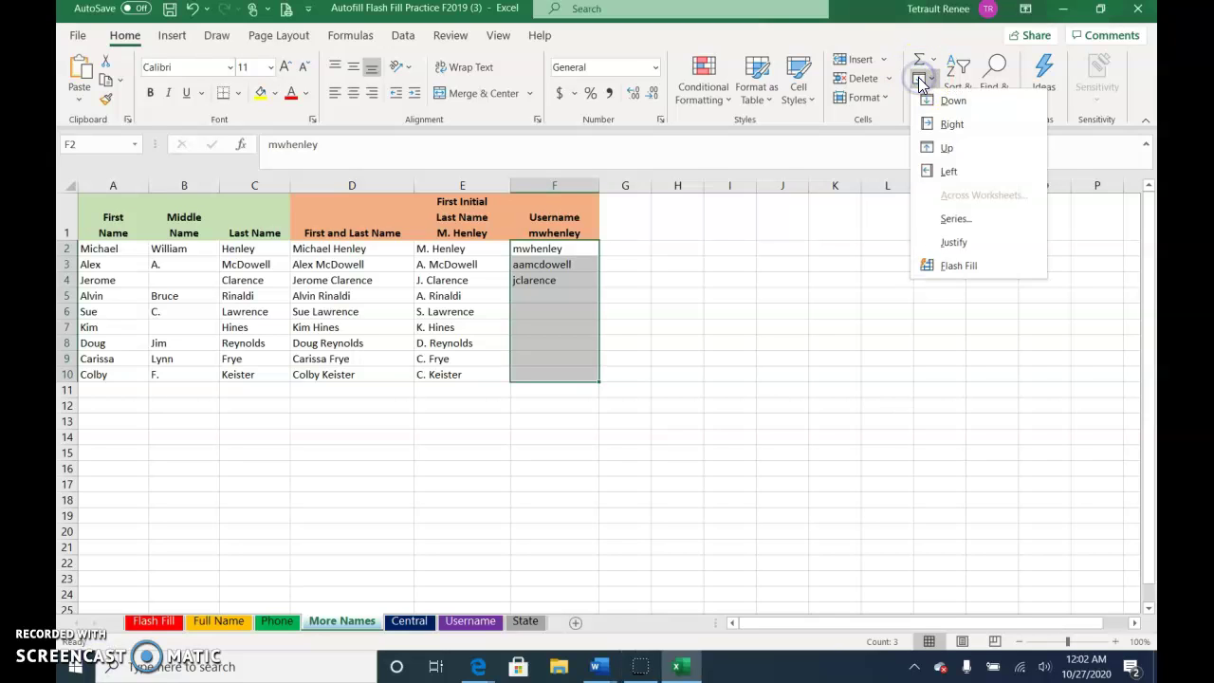
pyautogui.click(967, 267)
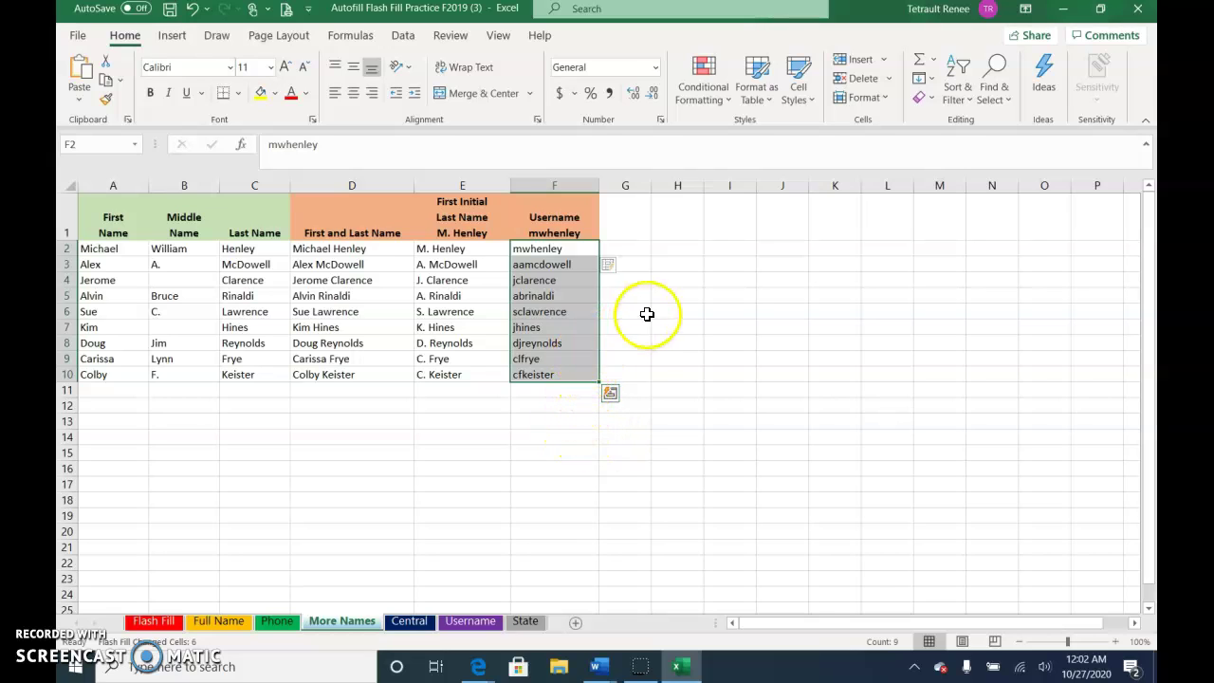
pyautogui.click(654, 391)
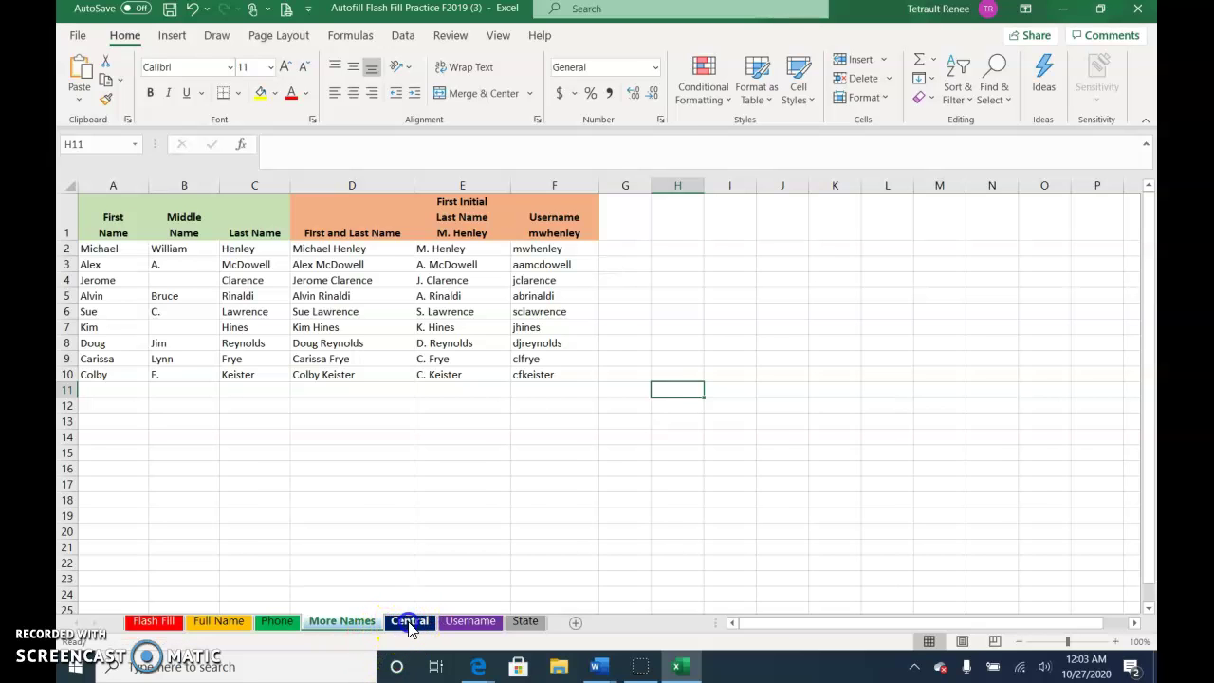
# On the Central sheet, Flash Fill column B with each ISBN's middle number
pyautogui.click(405, 623)
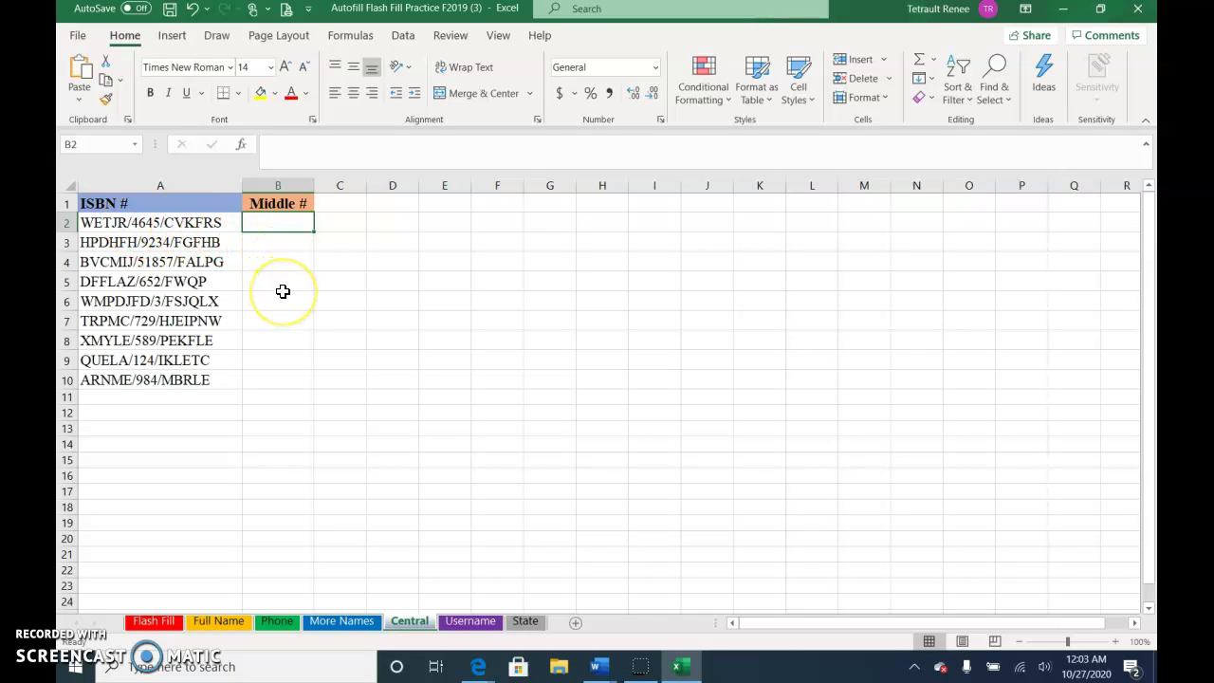
pyautogui.write('4645')
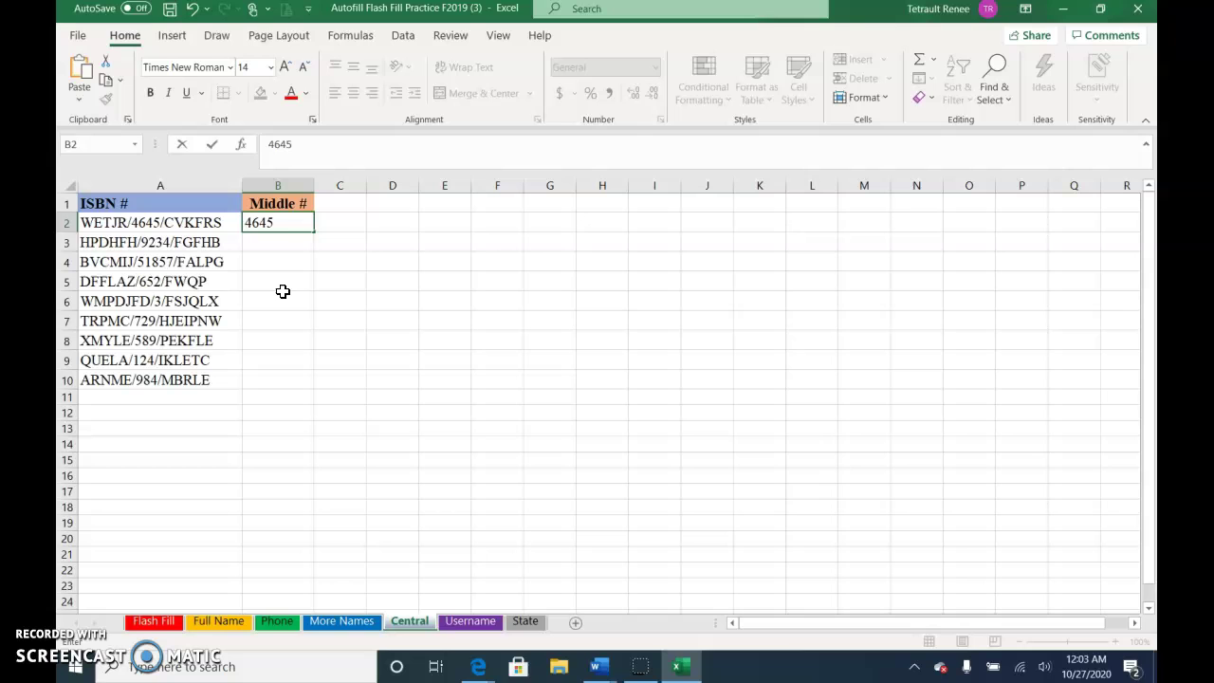
pyautogui.press('Return')
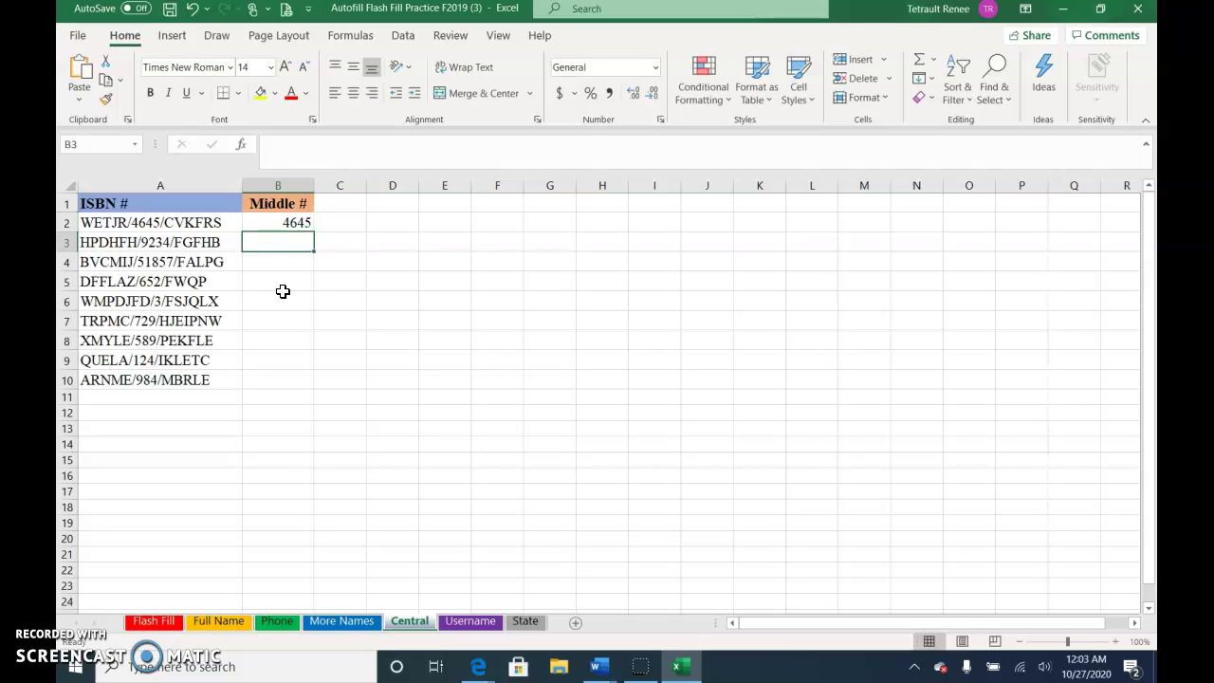
pyautogui.write('9234')
pyautogui.press('Return')
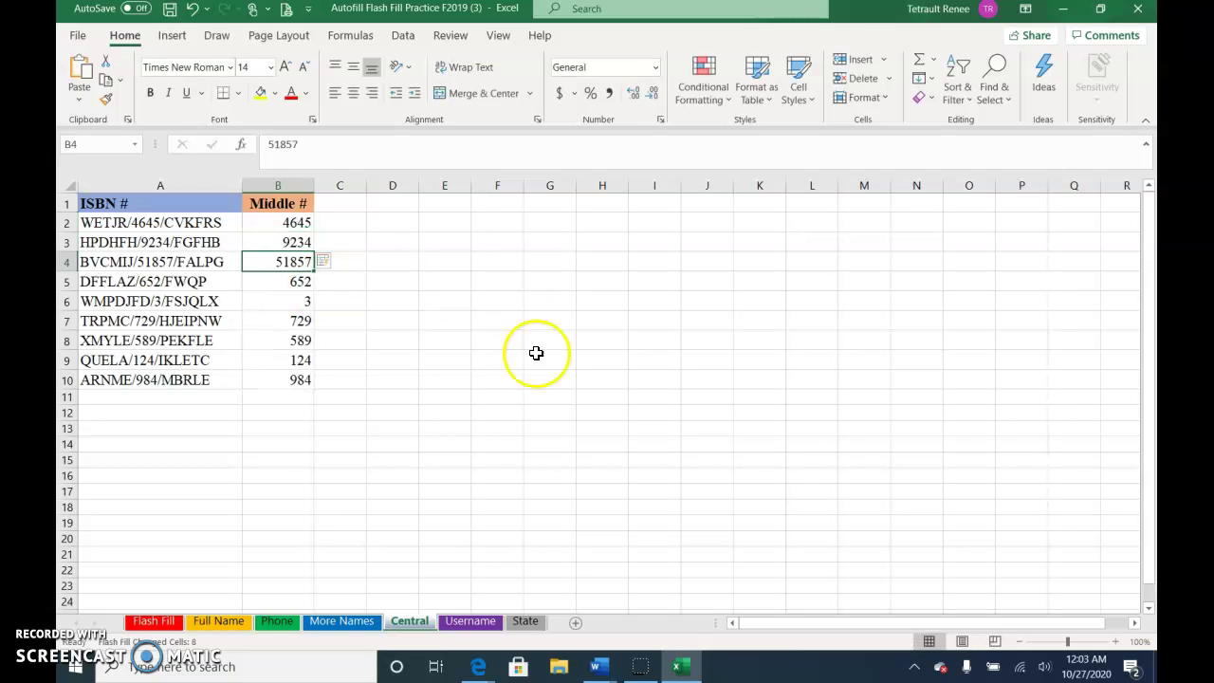
# On the Username sheet, Flash Fill column B with each email's text before the @
pyautogui.click(475, 621)
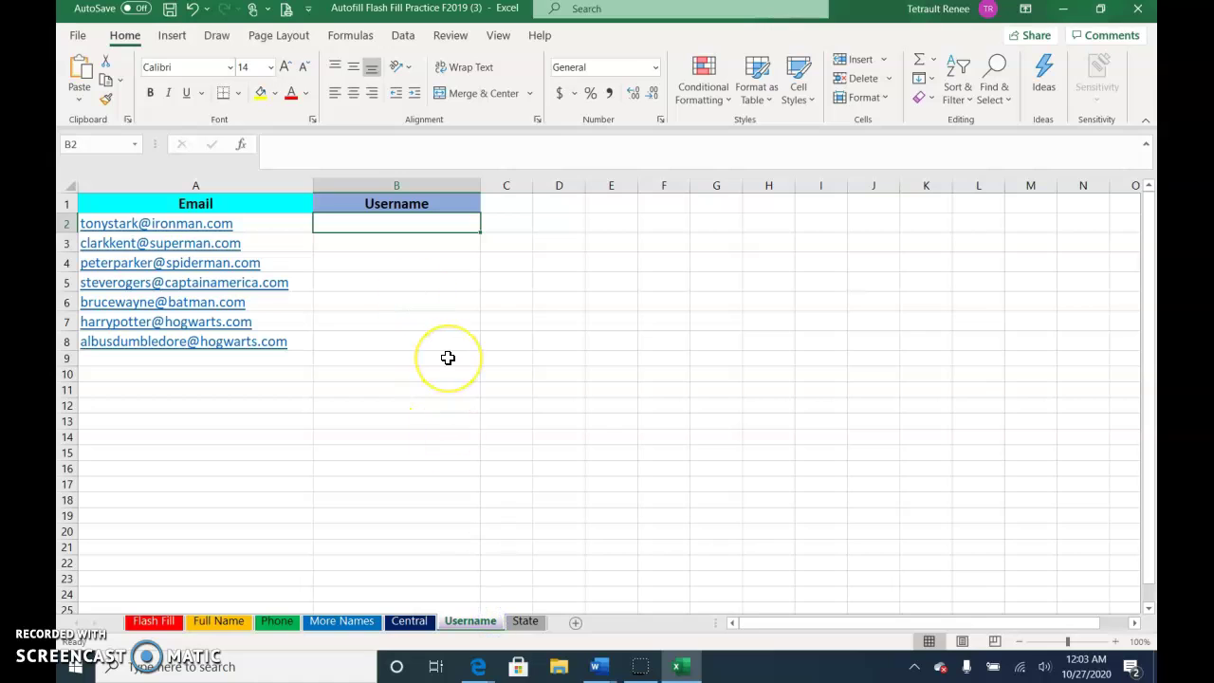
pyautogui.write('tonys')
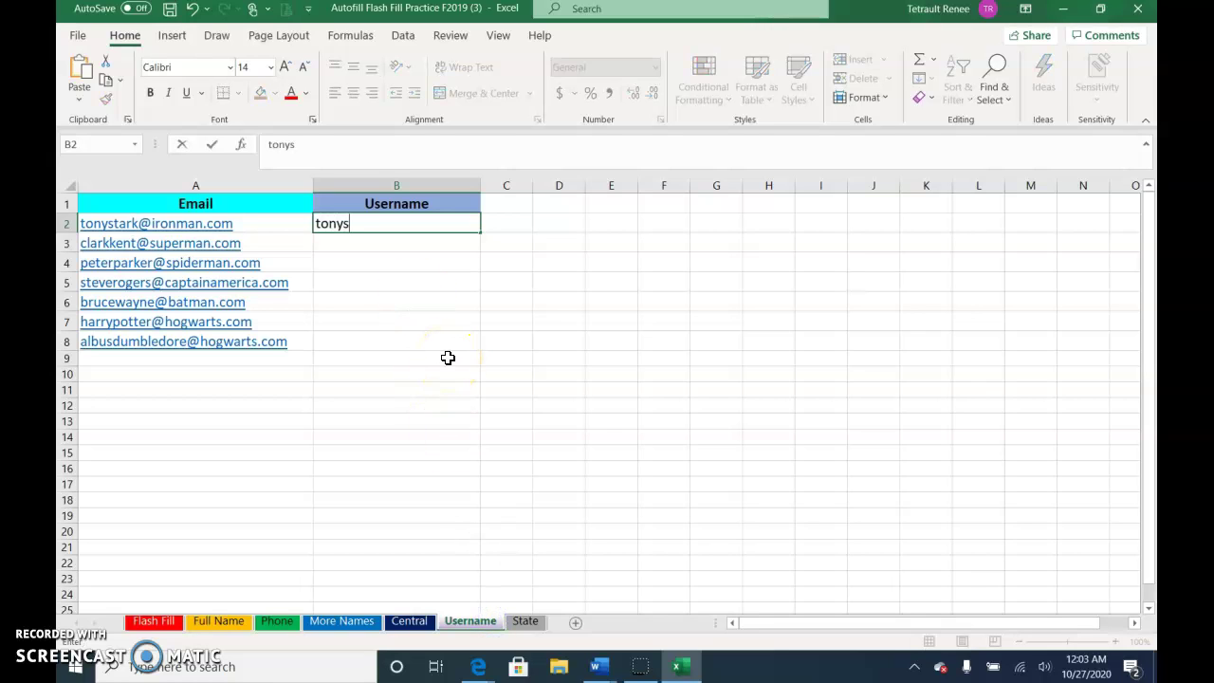
pyautogui.write('tark')
pyautogui.press('Return')
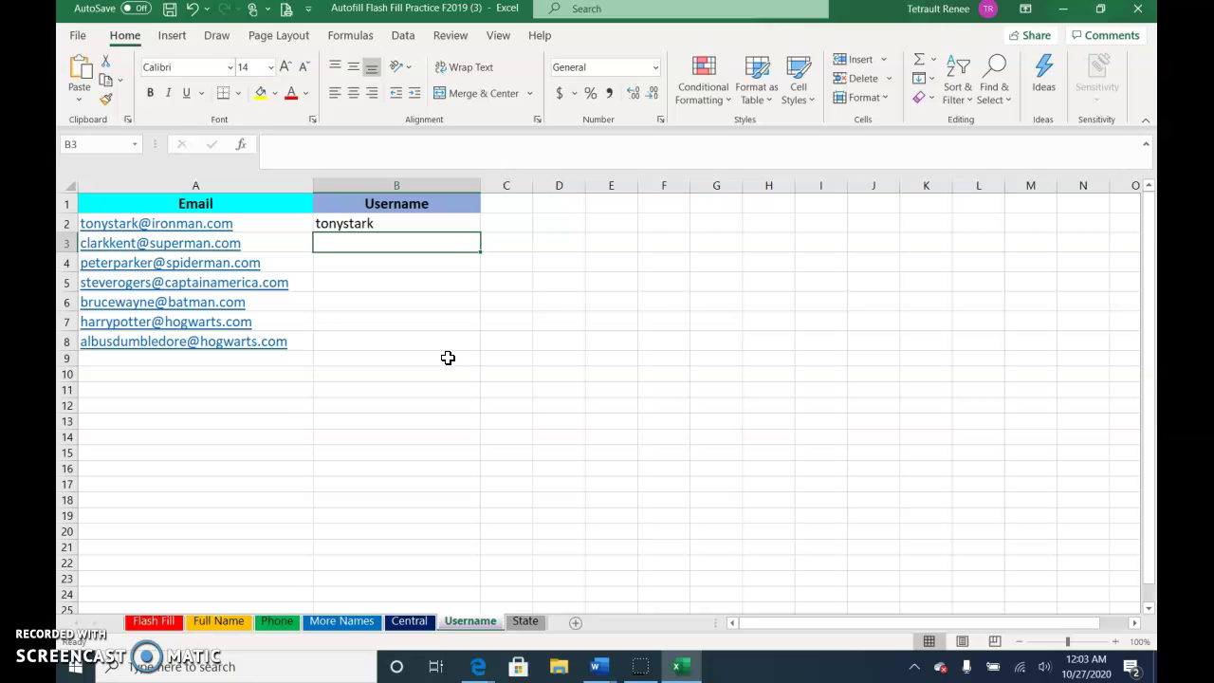
pyautogui.write('clarkkent')
pyautogui.press('Return')
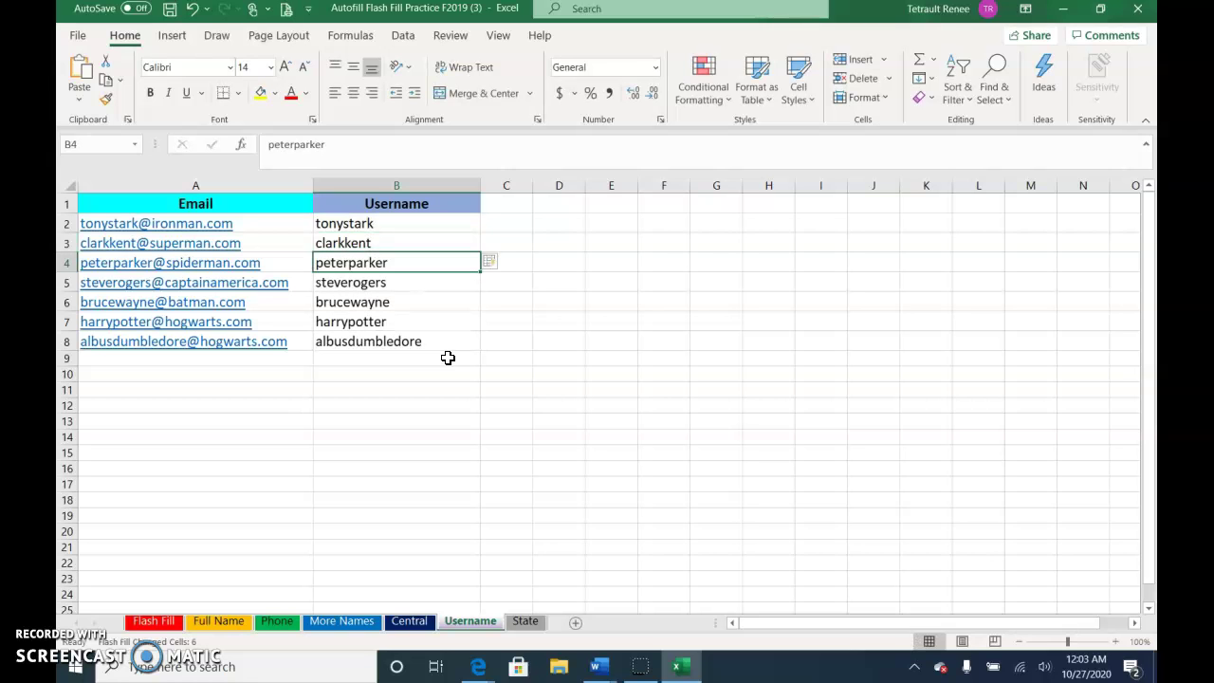
# On the State sheet, Flash Fill the State and ZIP Code columns from the addresses
pyautogui.click(526, 622)
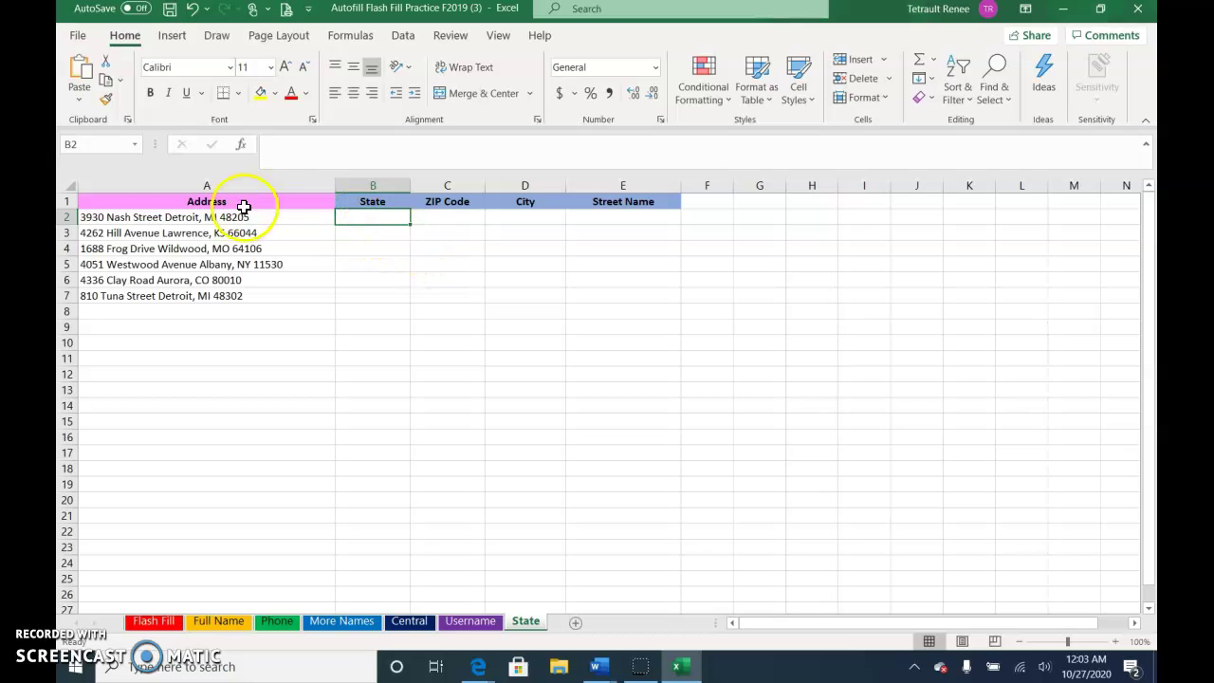
pyautogui.write('MI')
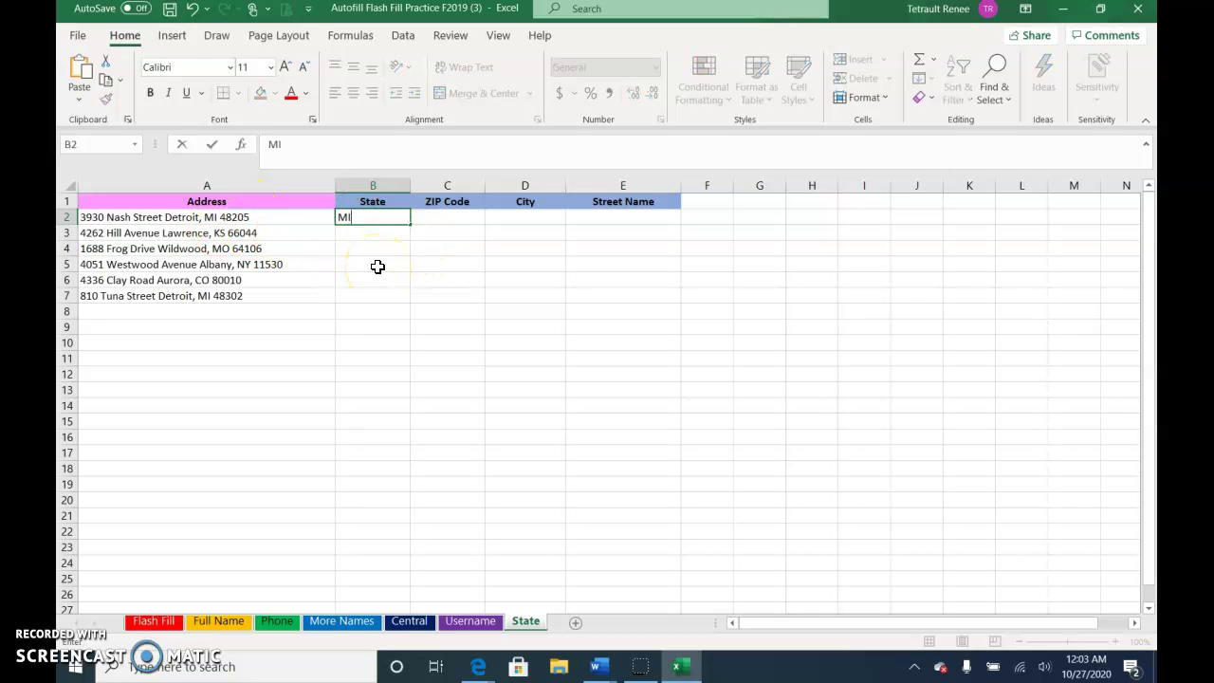
pyautogui.press('Return')
pyautogui.write('KS')
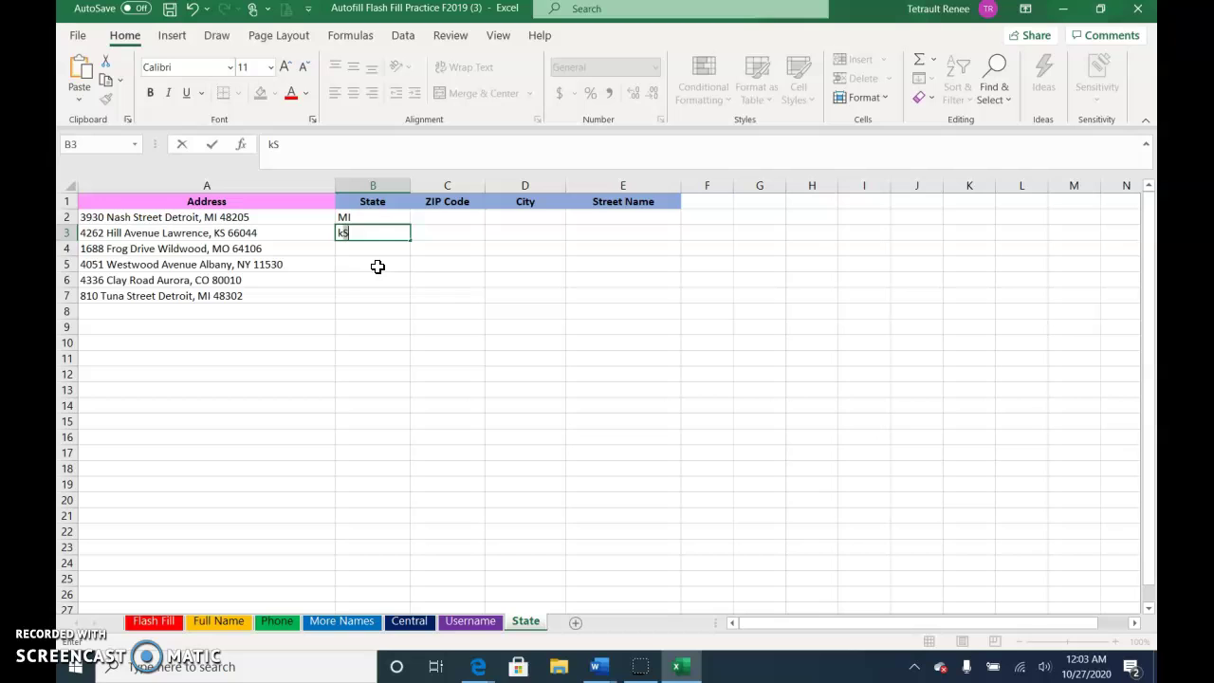
pyautogui.press('Return')
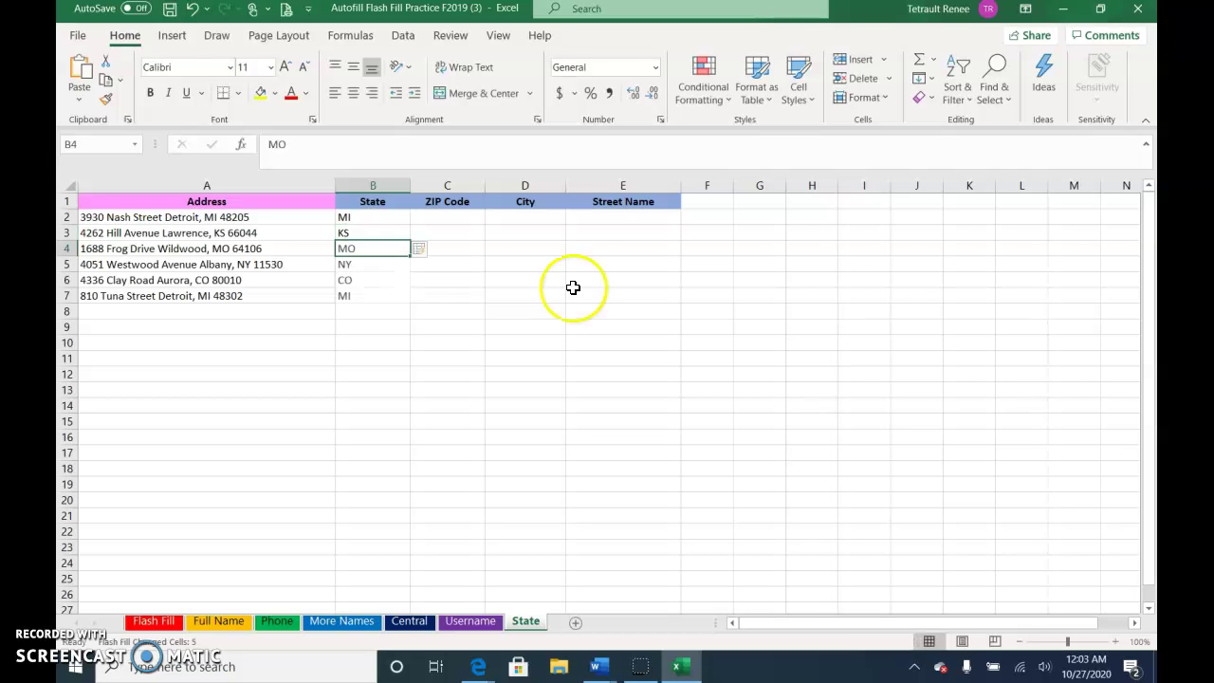
pyautogui.click(444, 219)
pyautogui.write('48205')
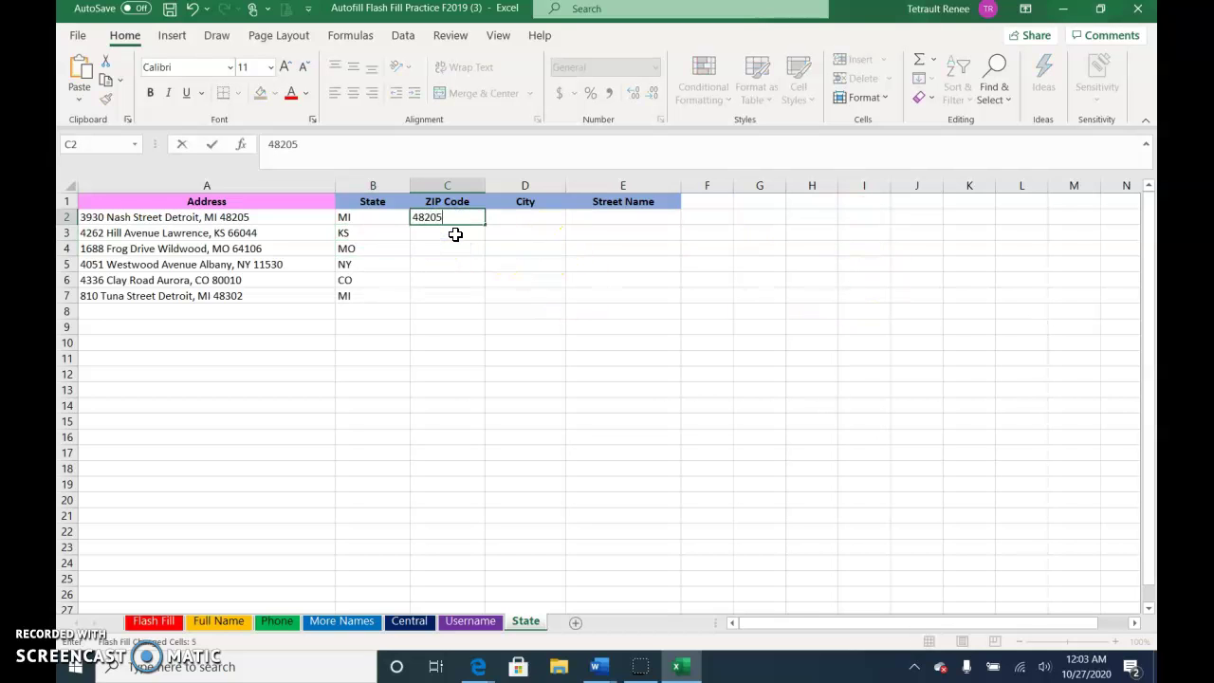
pyautogui.press('Return')
pyautogui.write('66044')
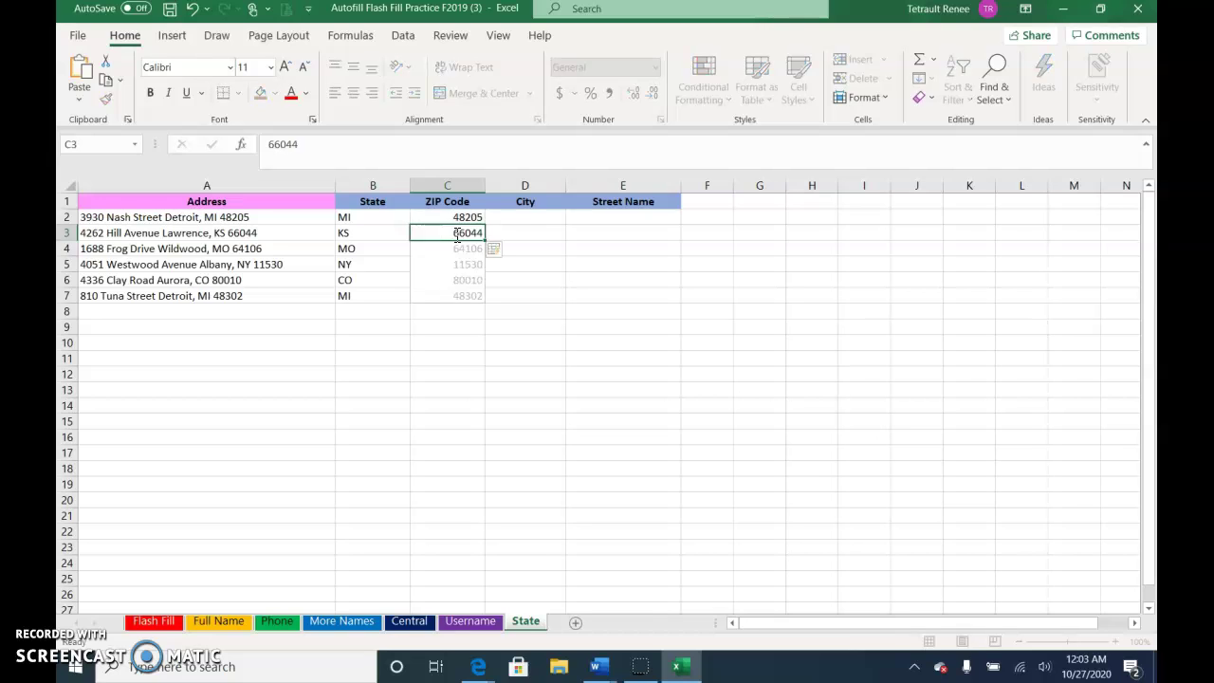
pyautogui.press('Return')
# Flash Fill the City and Street Name columns from the addresses through row 7
pyautogui.click(511, 219)
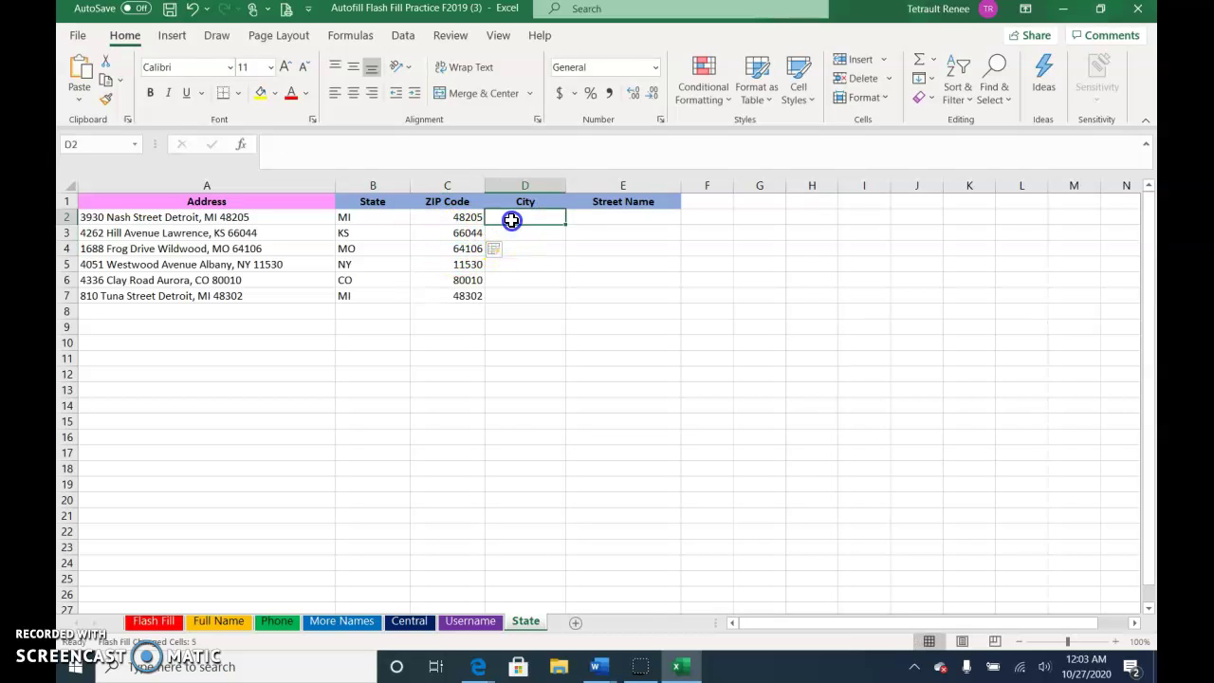
pyautogui.write('Detro')
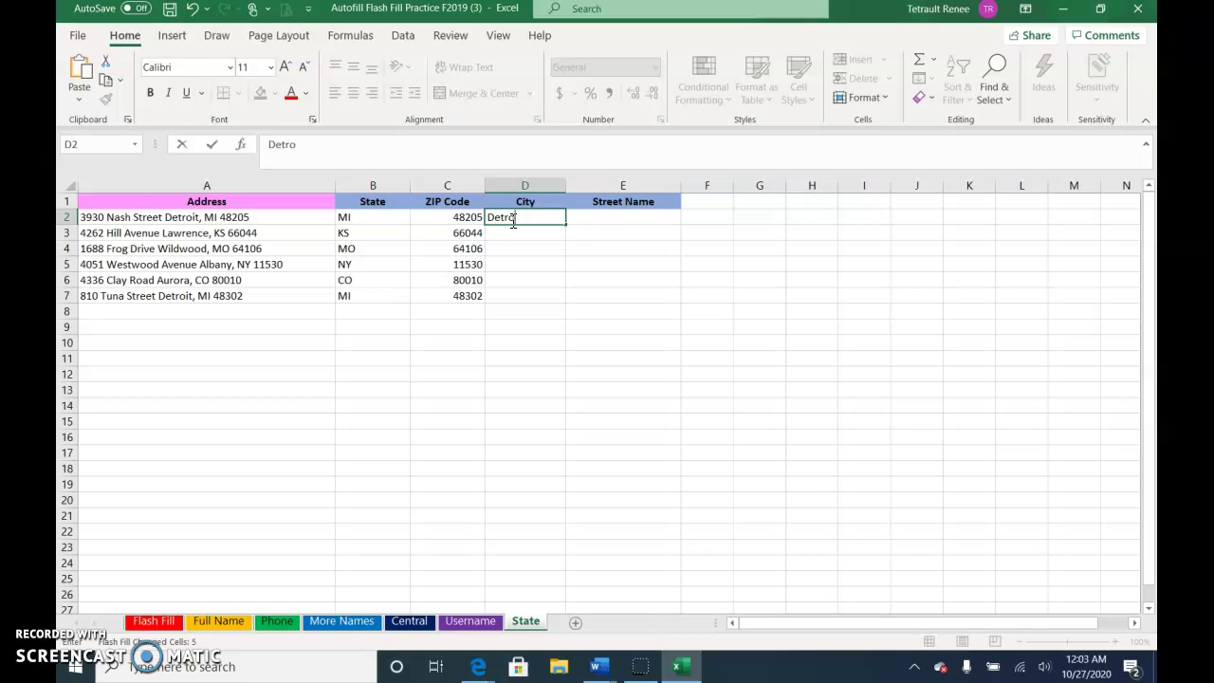
pyautogui.write('it')
pyautogui.press('Return')
pyautogui.write('lawrence')
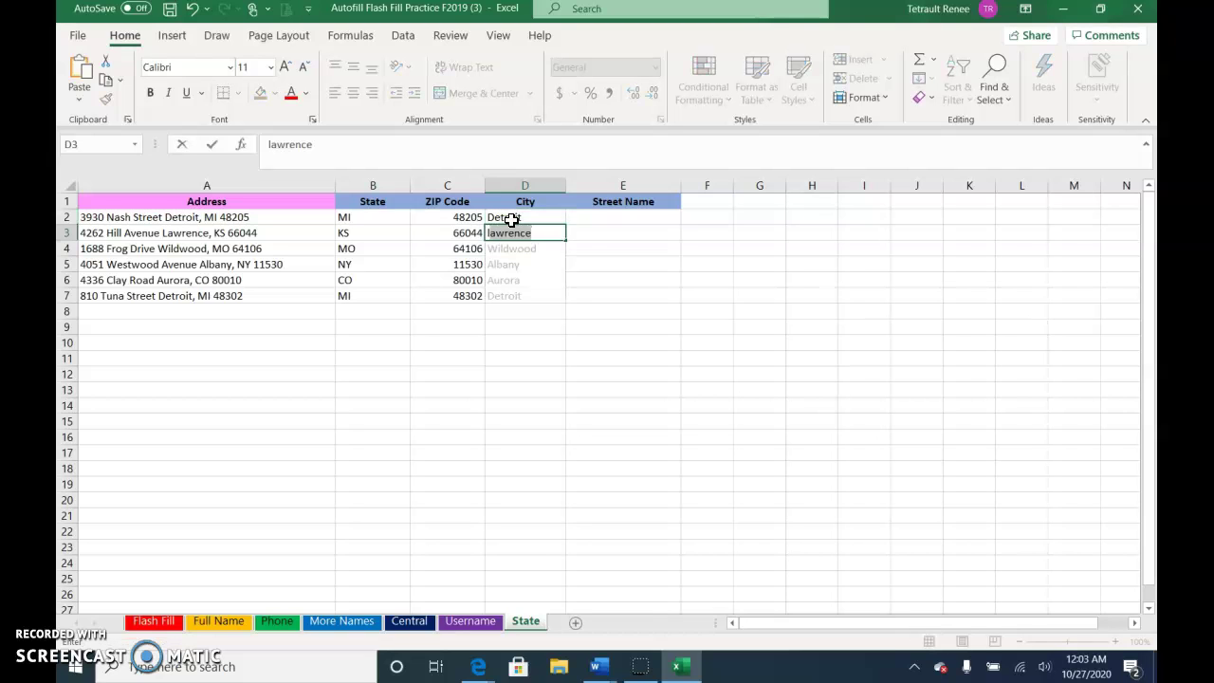
pyautogui.press('Return')
pyautogui.click(627, 220)
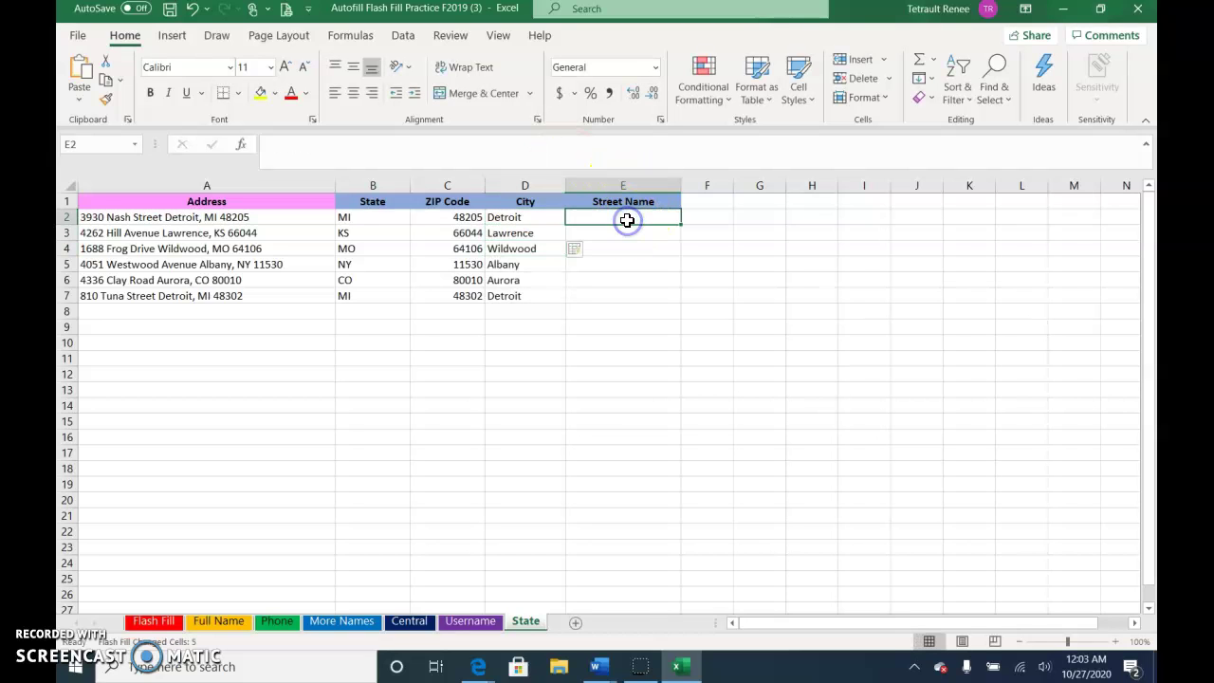
pyautogui.write('Nash Street')
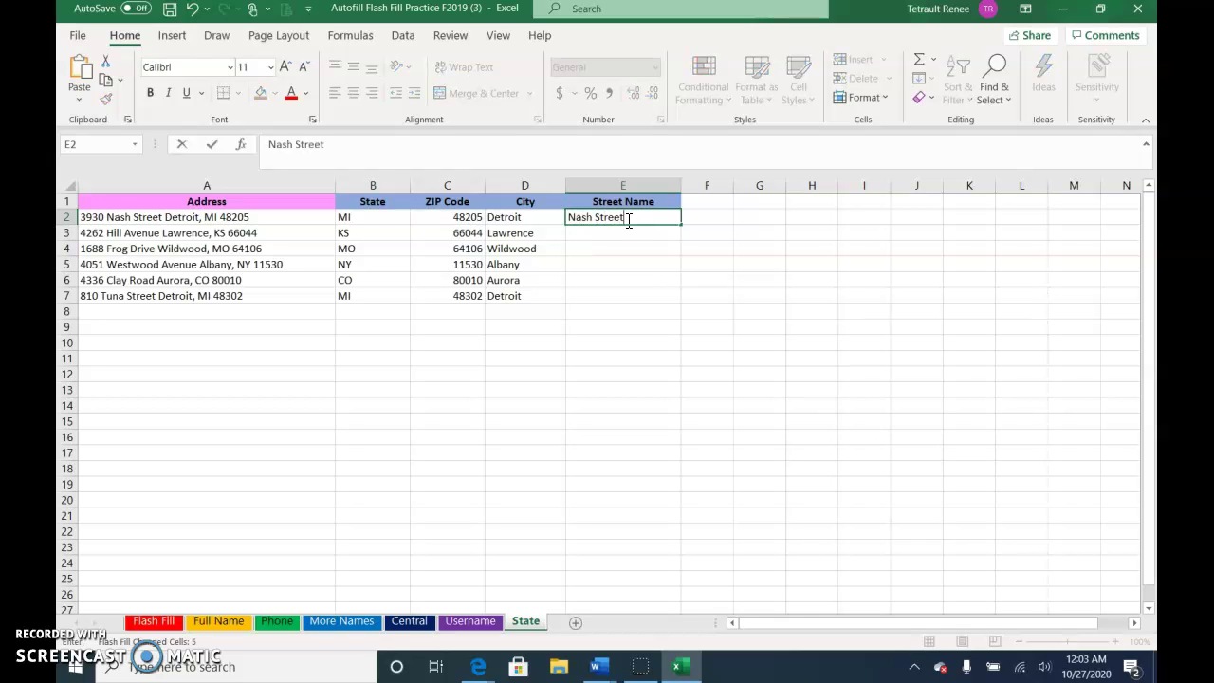
pyautogui.press('Return')
pyautogui.write('j')
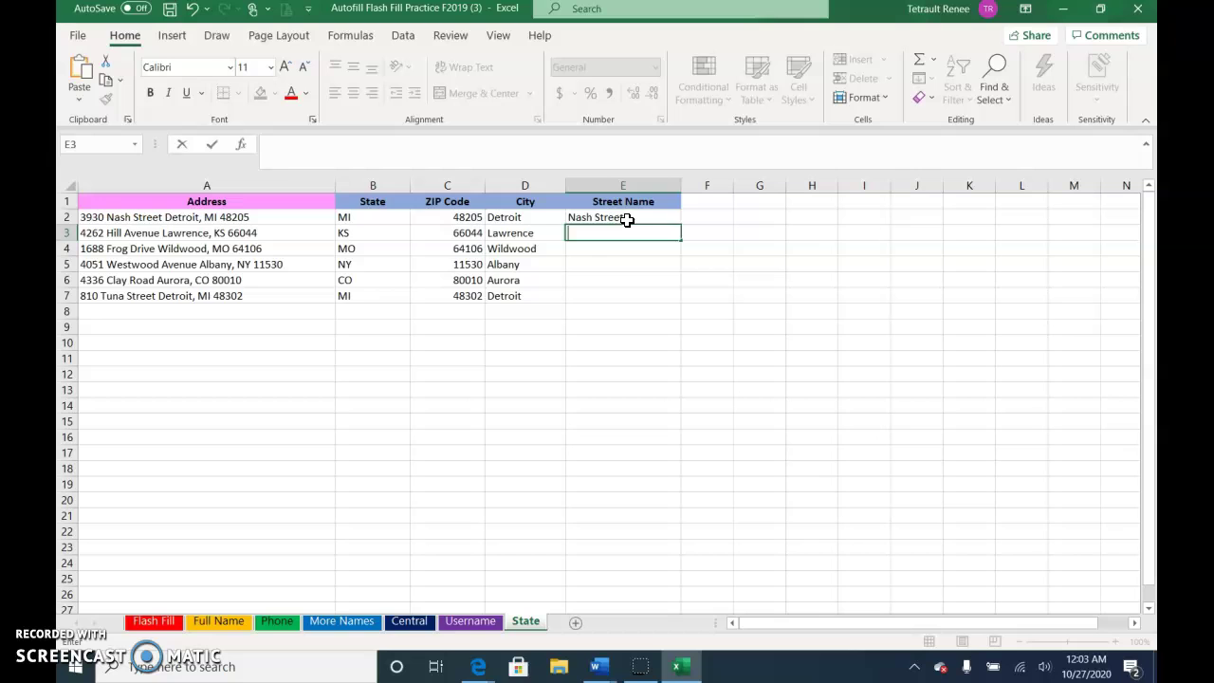
pyautogui.write('Hill Avenue')
pyautogui.press('Return')
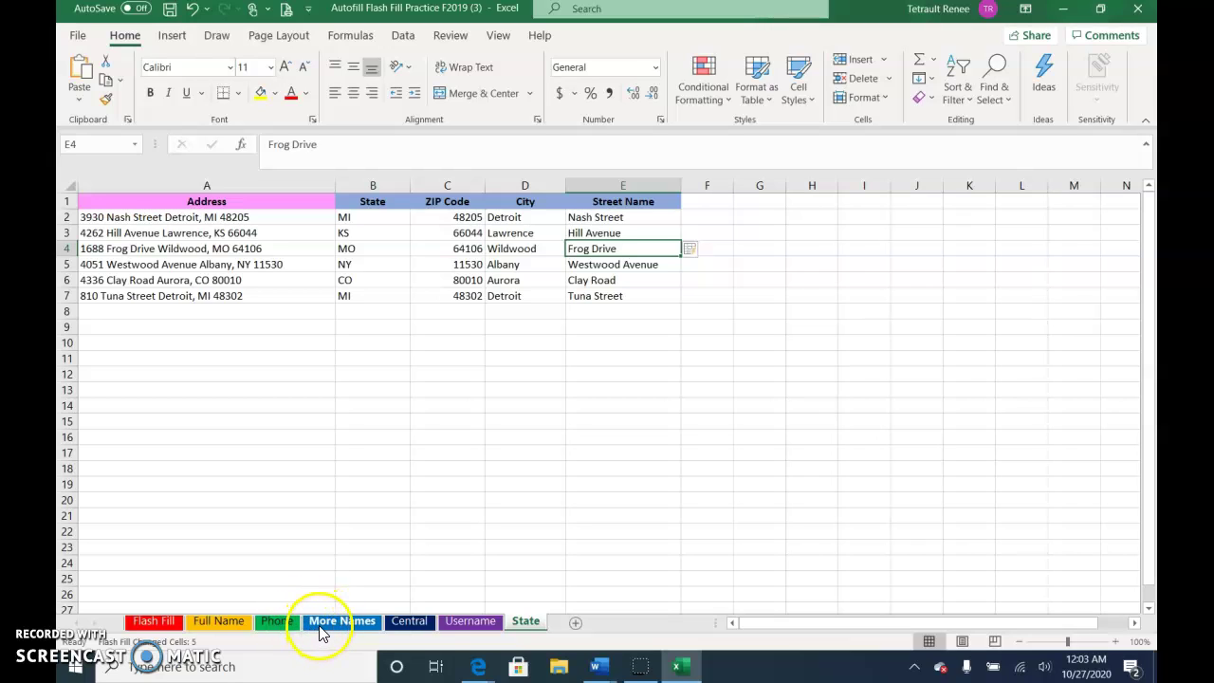
# Group the Flash Fill through State sheets together and open the Print page under File
pyautogui.click(164, 624)
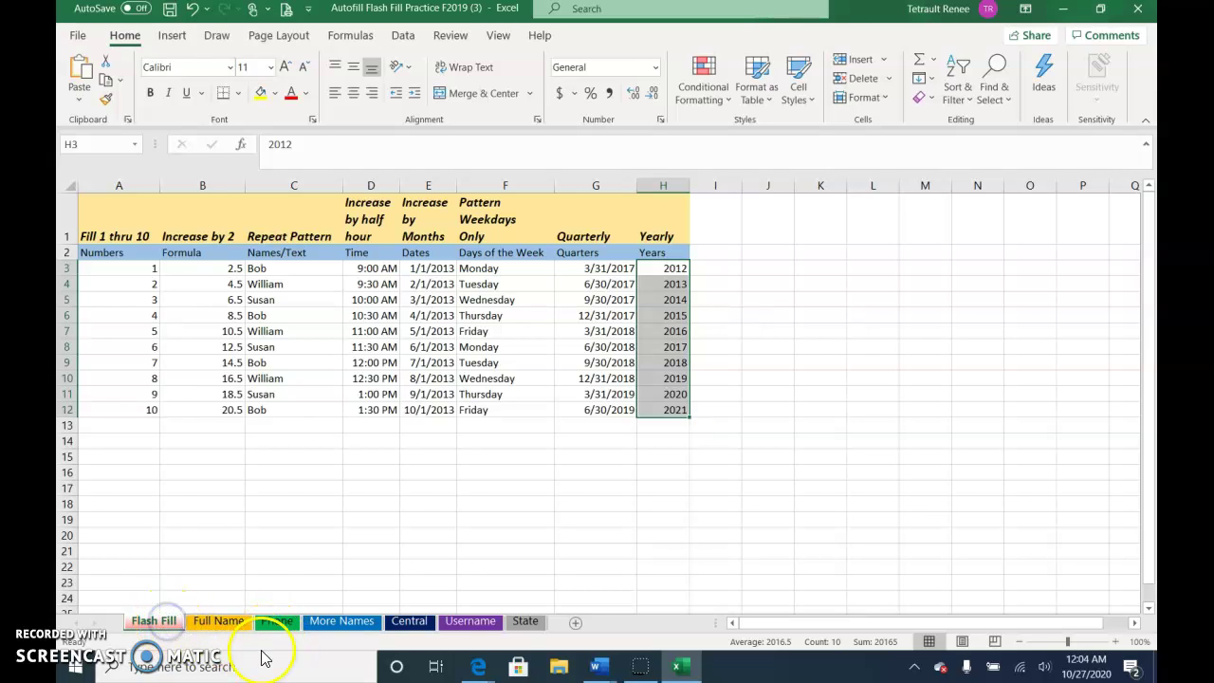
pyautogui.keyDown('shift'); pyautogui.click(525, 627); pyautogui.keyUp('shift')
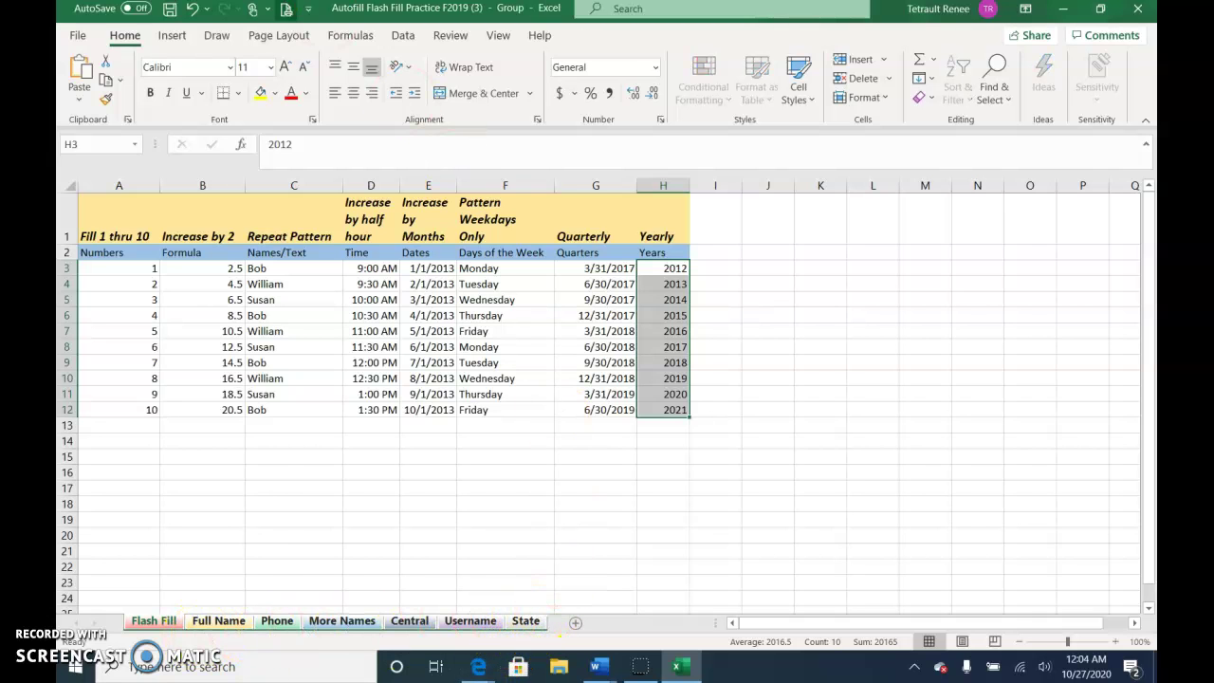
pyautogui.click(74, 32)
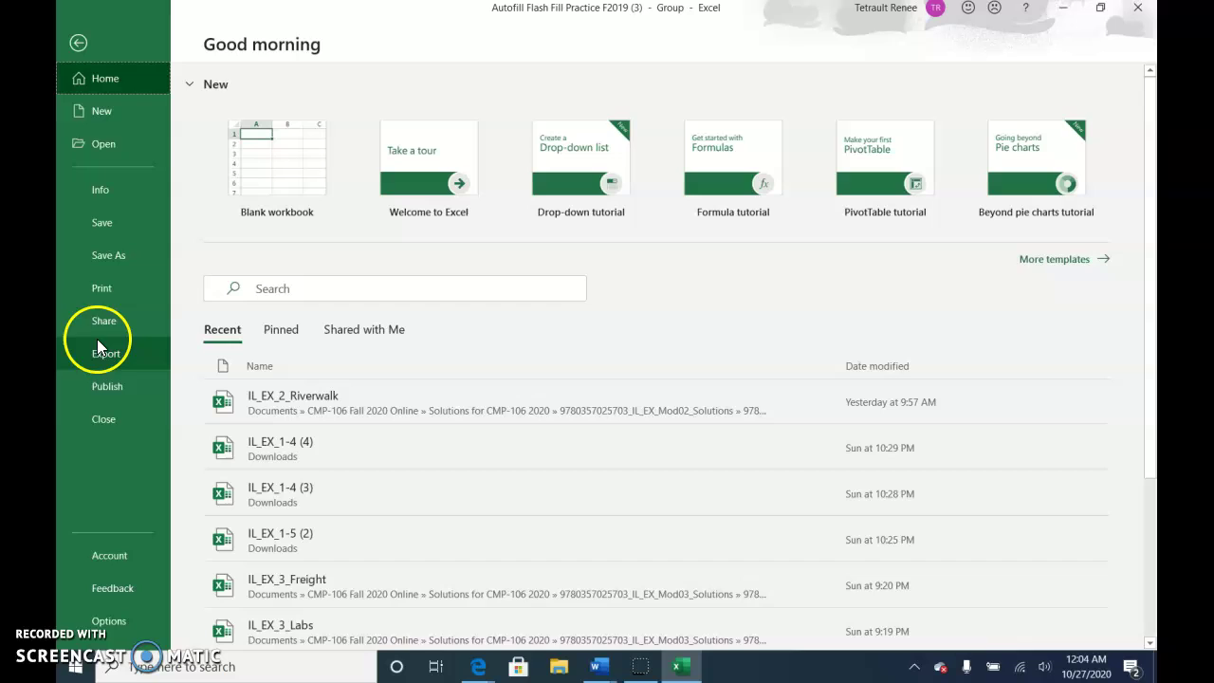
pyautogui.click(112, 294)
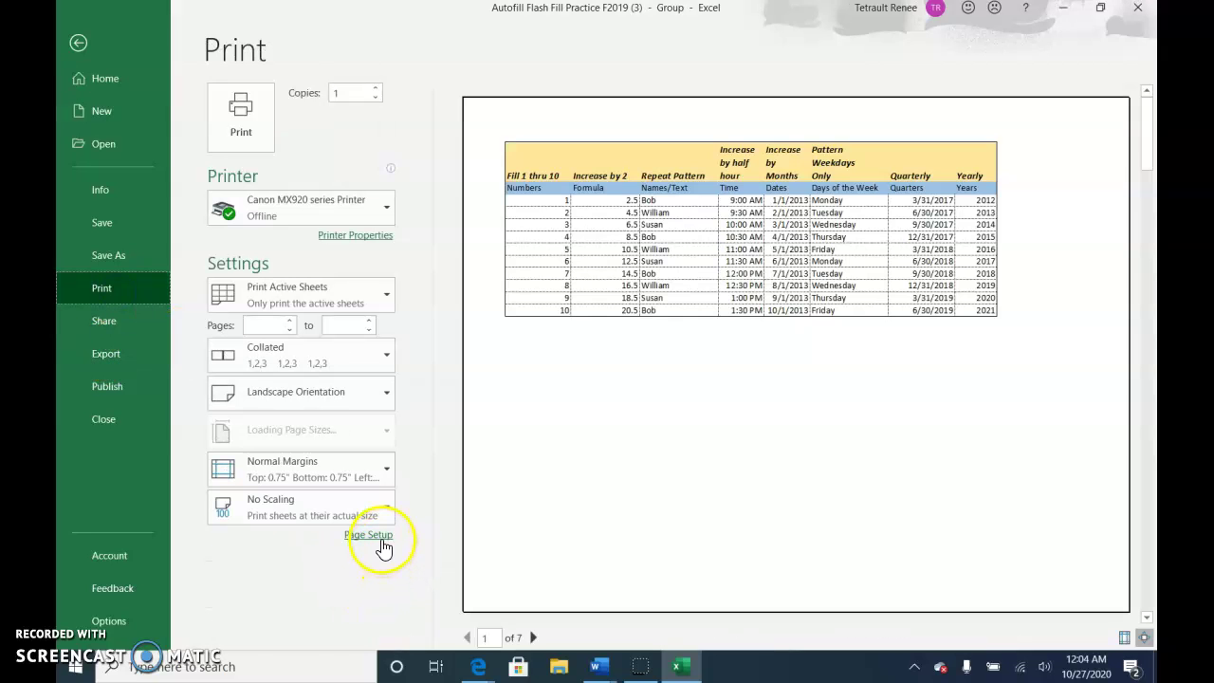
# In Page Setup, center the printout horizontally and vertically on the page
pyautogui.click(378, 537)
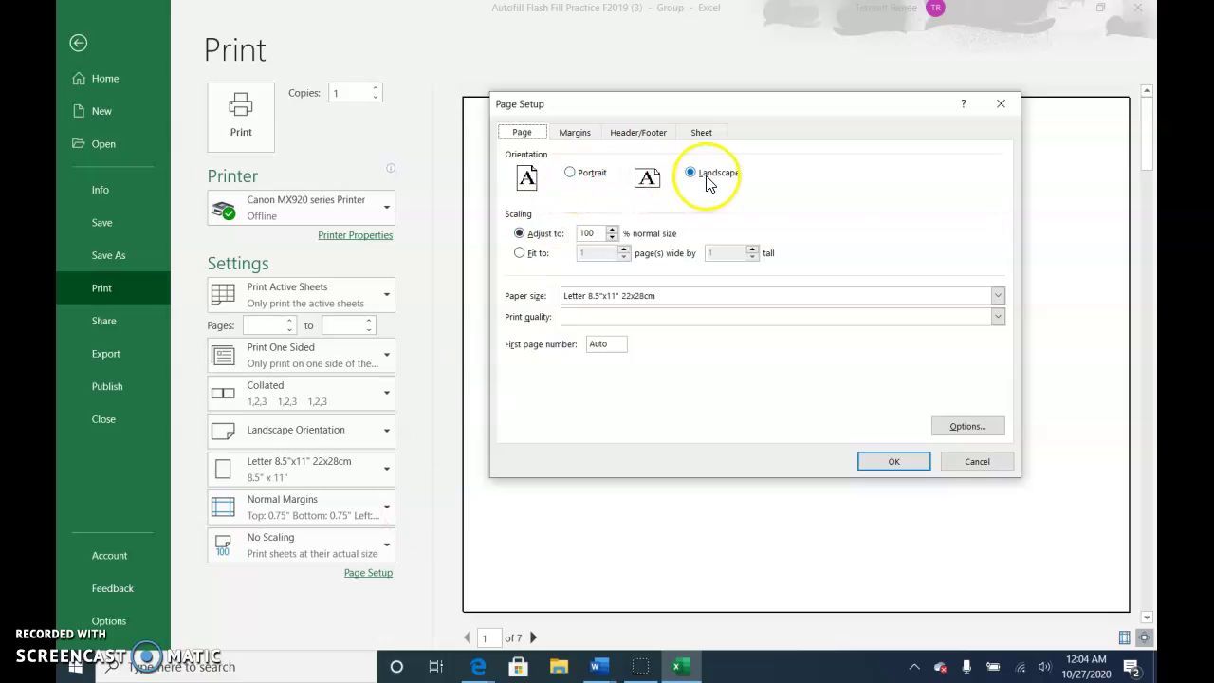
pyautogui.click(590, 135)
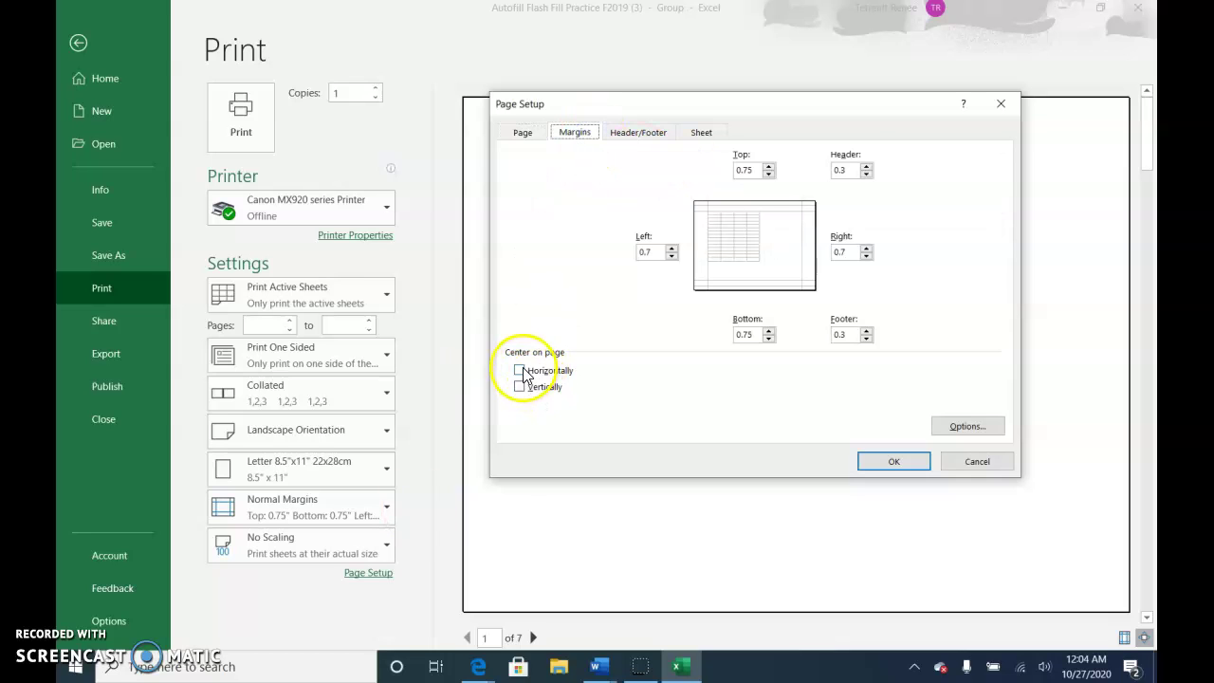
pyautogui.click(520, 371)
pyautogui.click(522, 388)
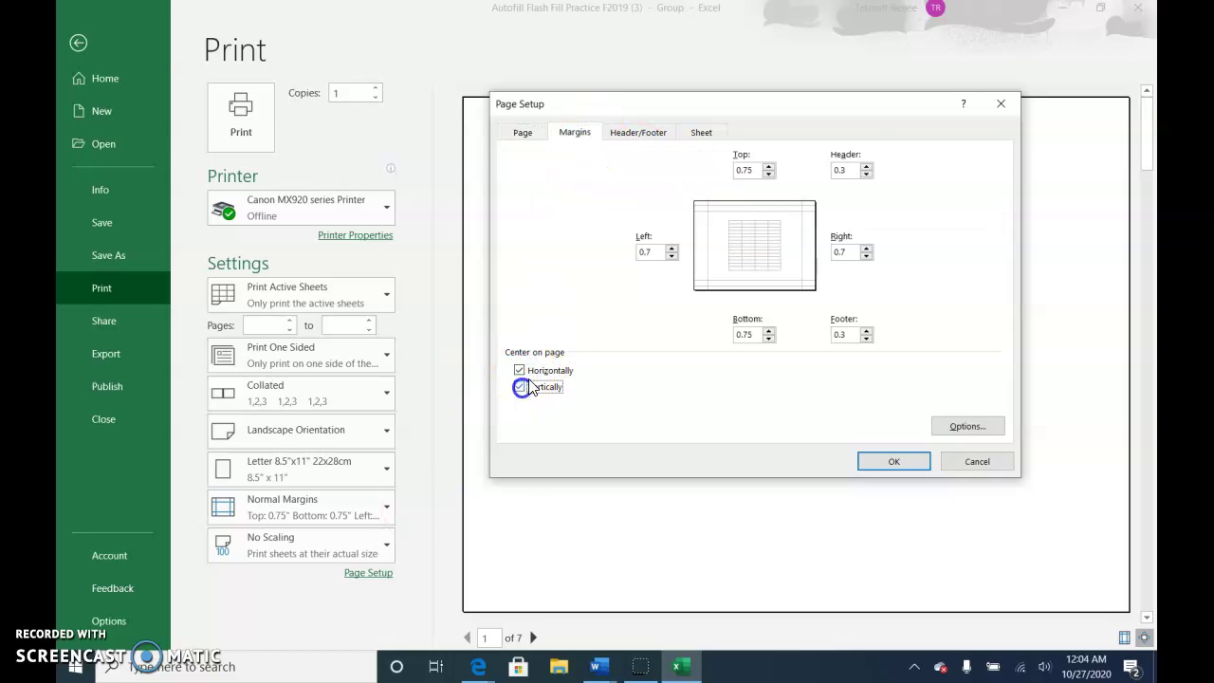
# Add a custom header with the date on the left, the author's name centered, and the file name on the right
pyautogui.click(637, 132)
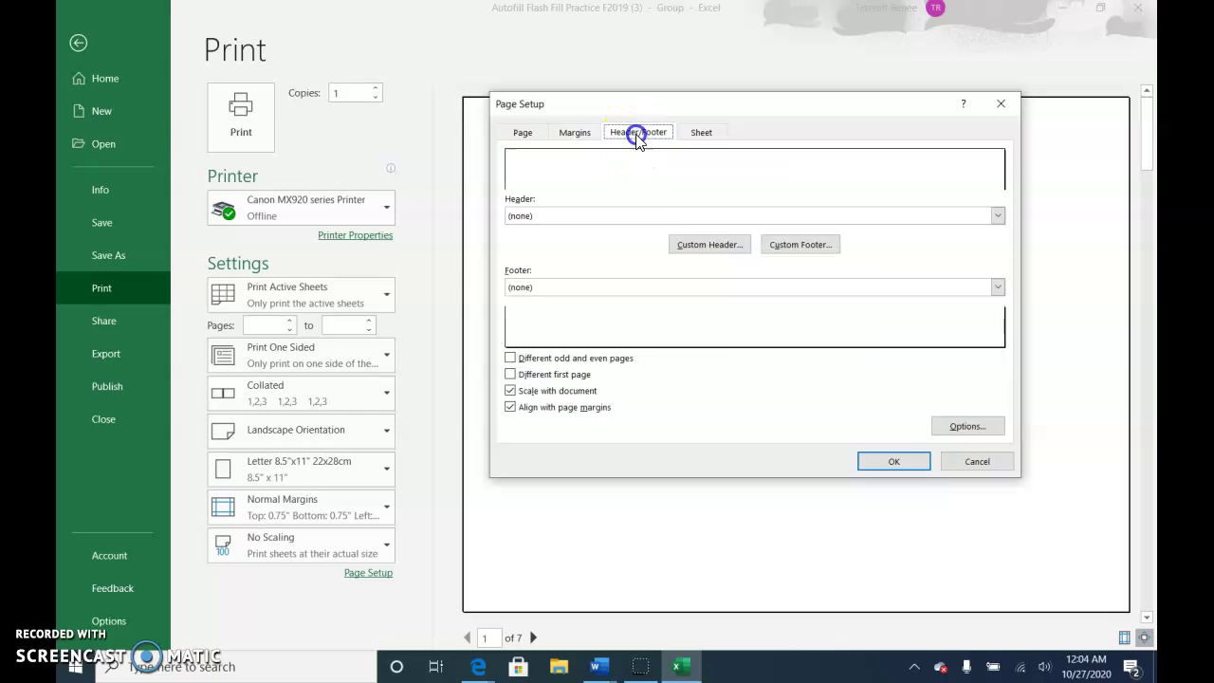
pyautogui.click(704, 248)
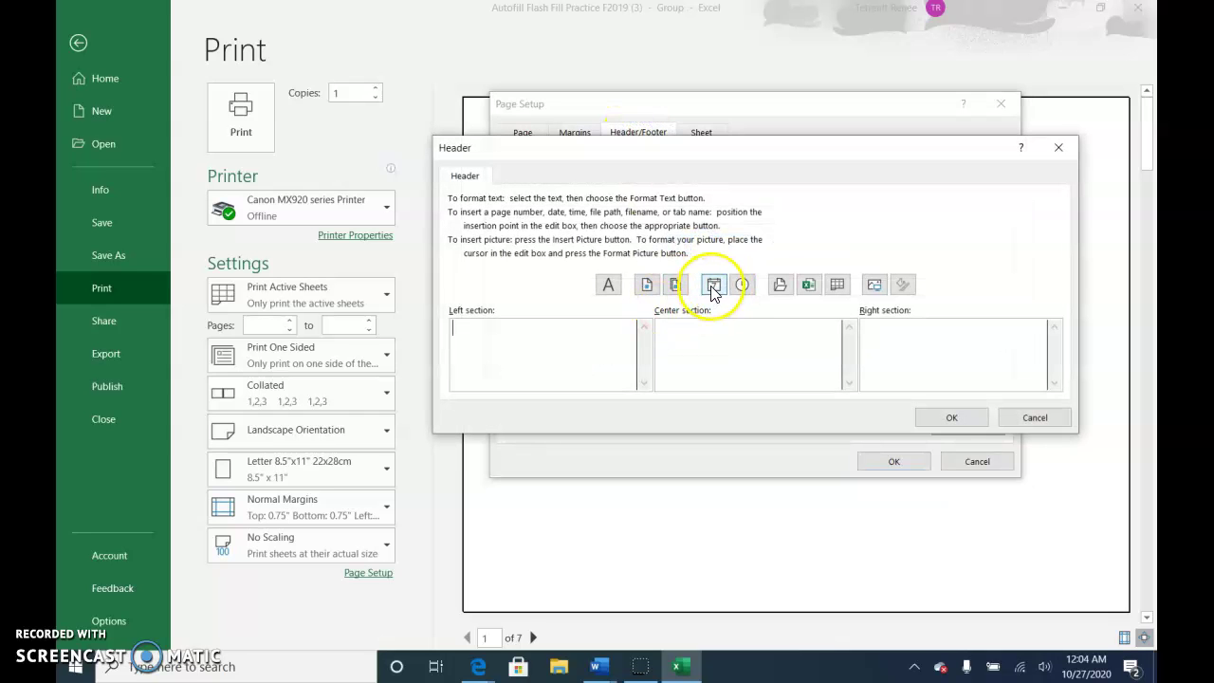
pyautogui.click(713, 285)
pyautogui.click(721, 338)
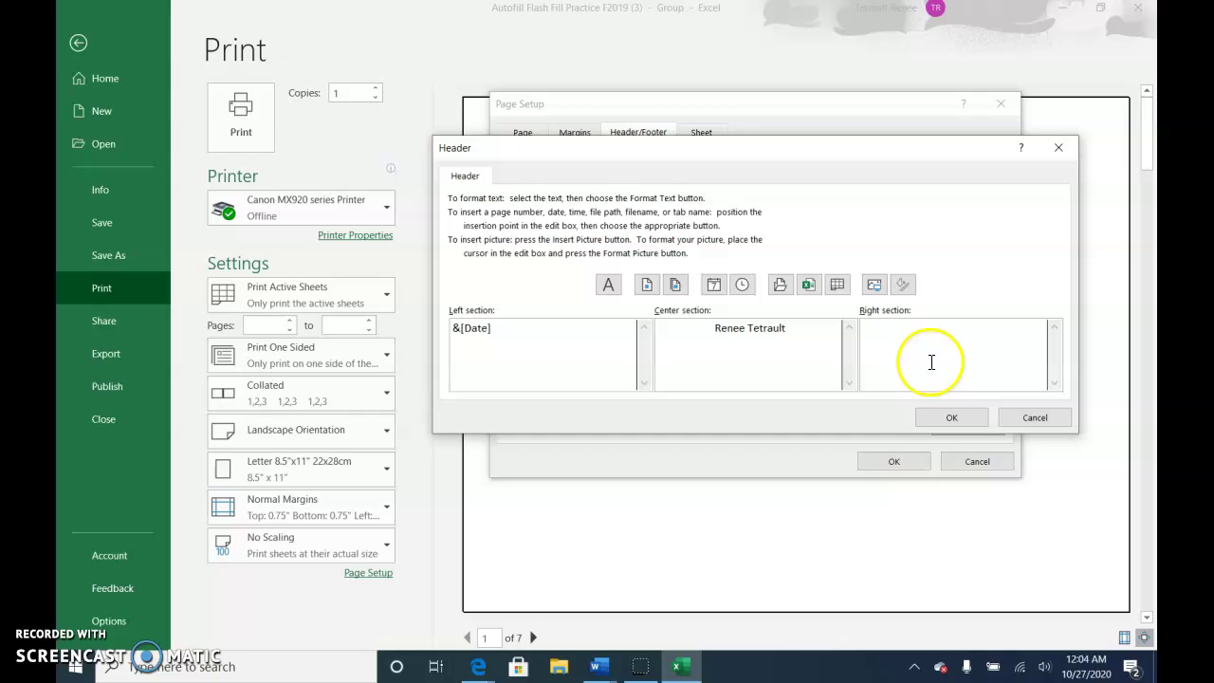
pyautogui.click(937, 349)
pyautogui.click(811, 287)
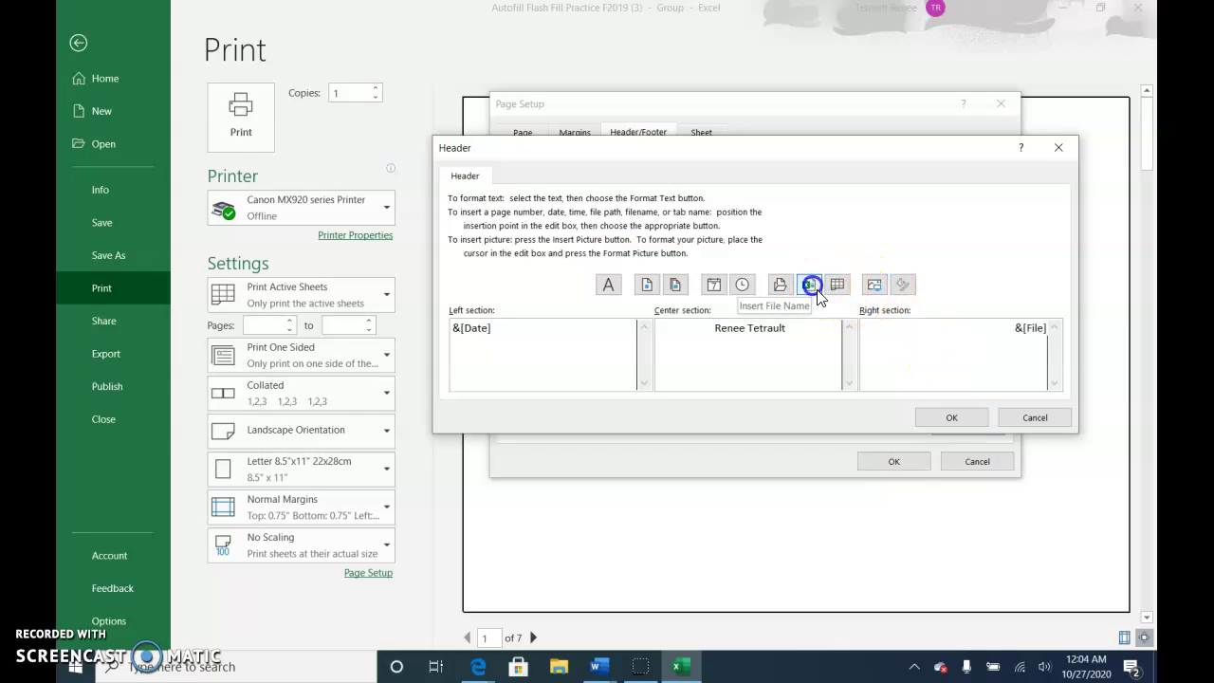
pyautogui.click(951, 418)
# Apply the page setup, switch printing to Print Entire Workbook, and preview page 2 of 7
pyautogui.click(894, 462)
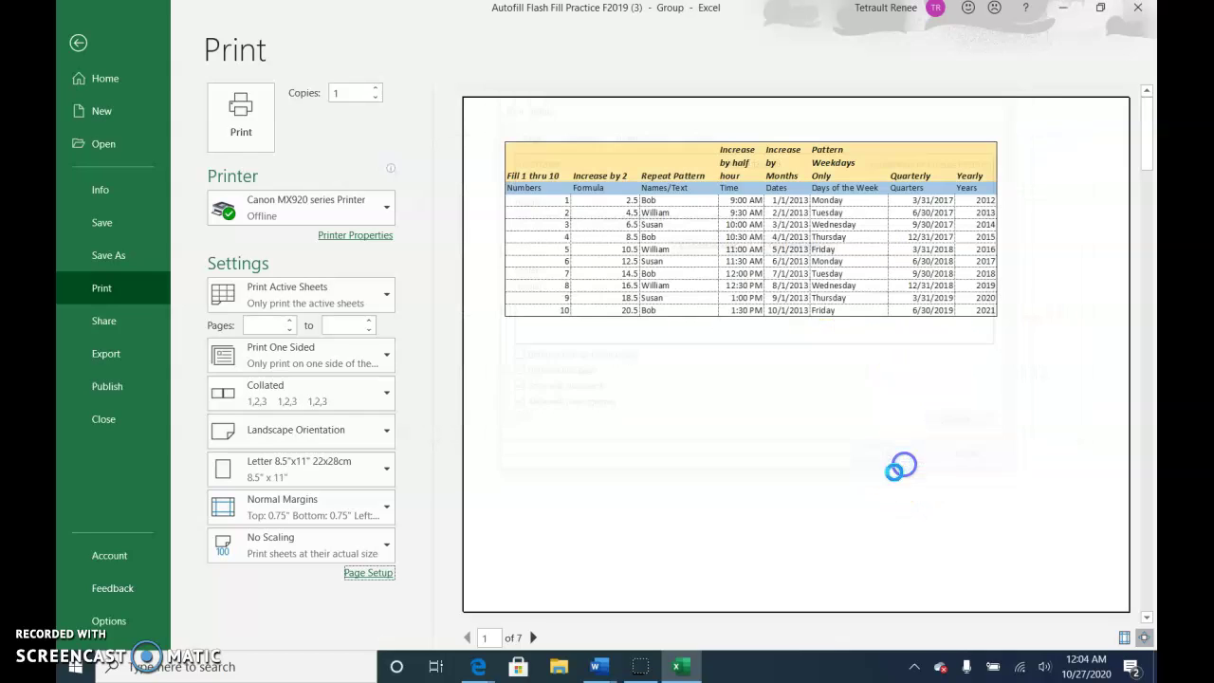
pyautogui.click(273, 304)
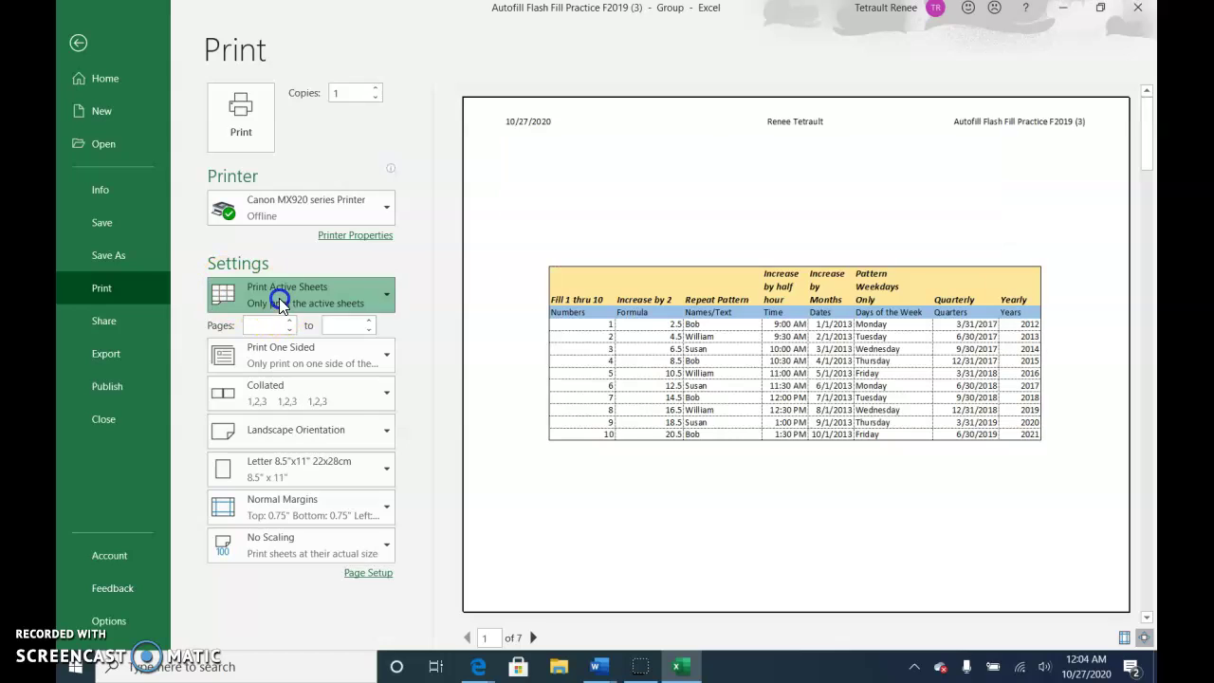
pyautogui.click(303, 373)
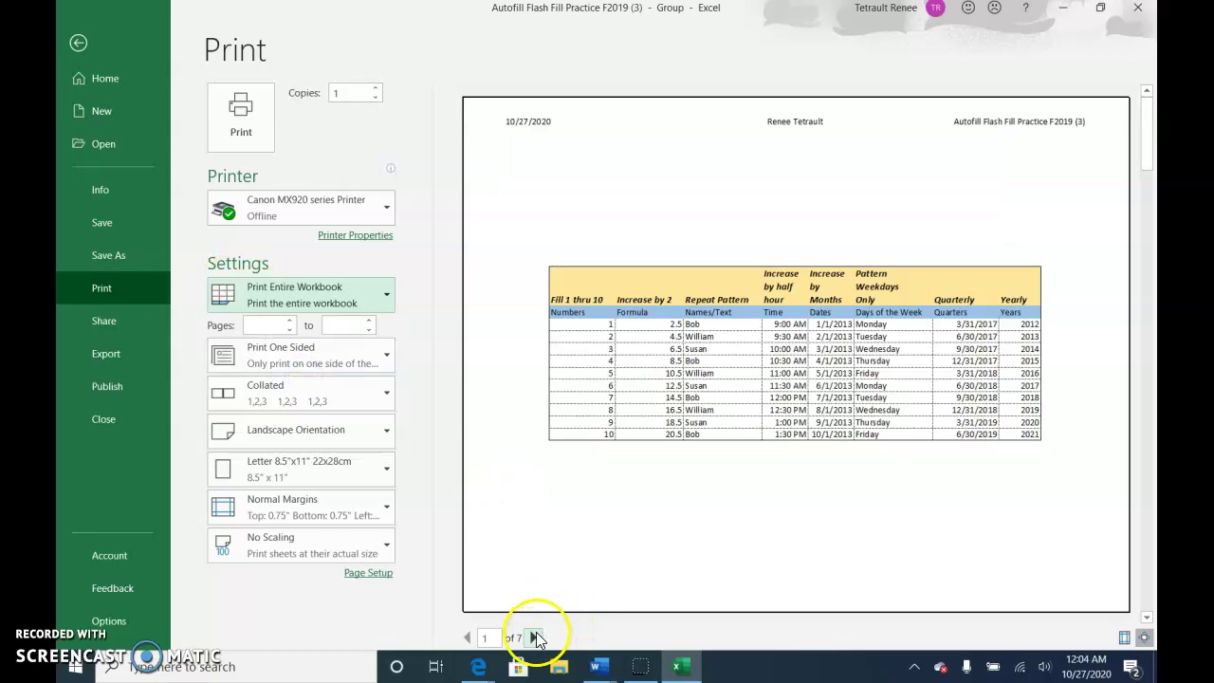
pyautogui.click(534, 639)
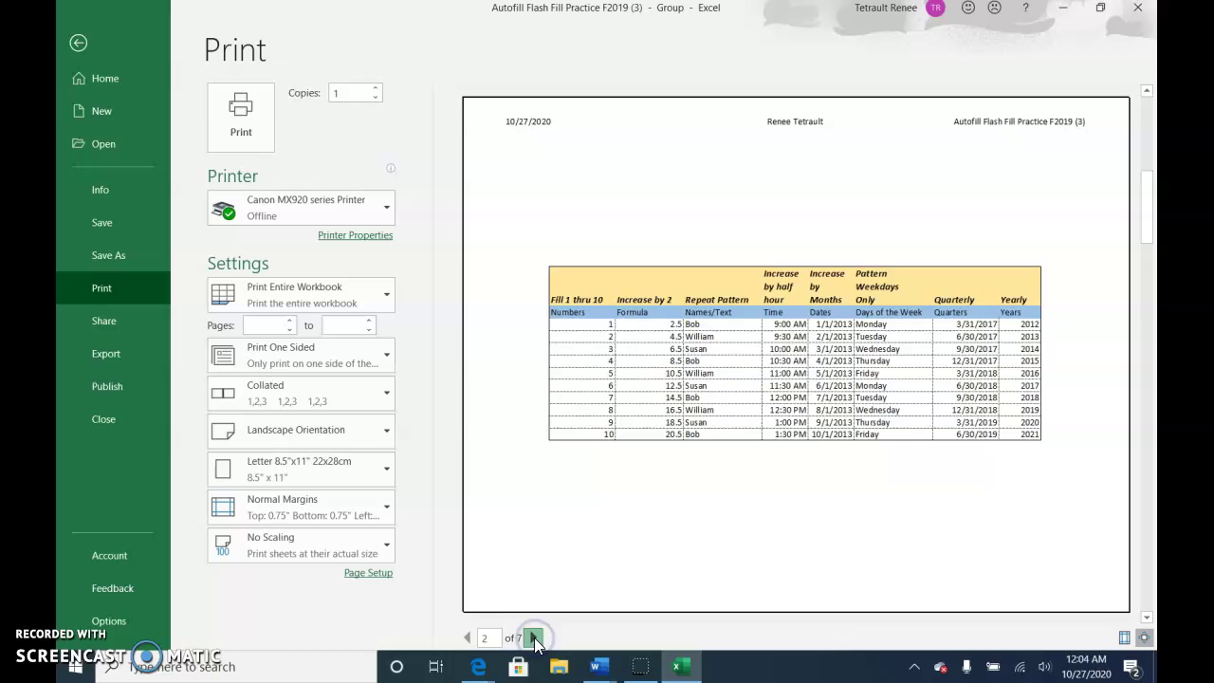